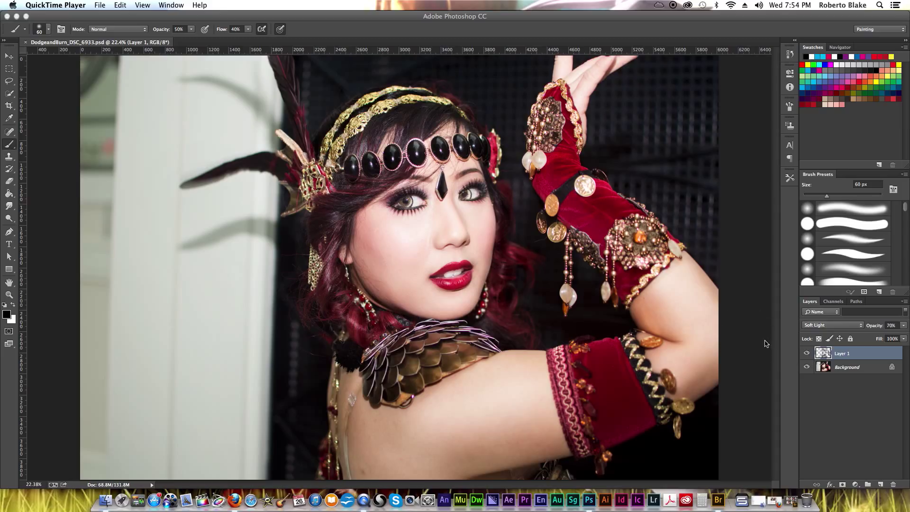
Compare the photo with and without Layer 1 and delete that layer
{"action": "left_click", "coordinate": [806, 354]}
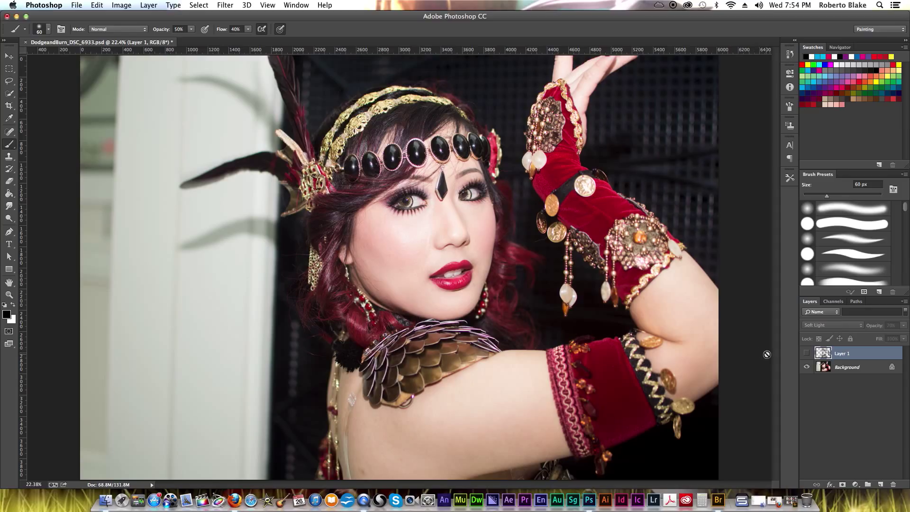
{"action": "left_click", "coordinate": [807, 354]}
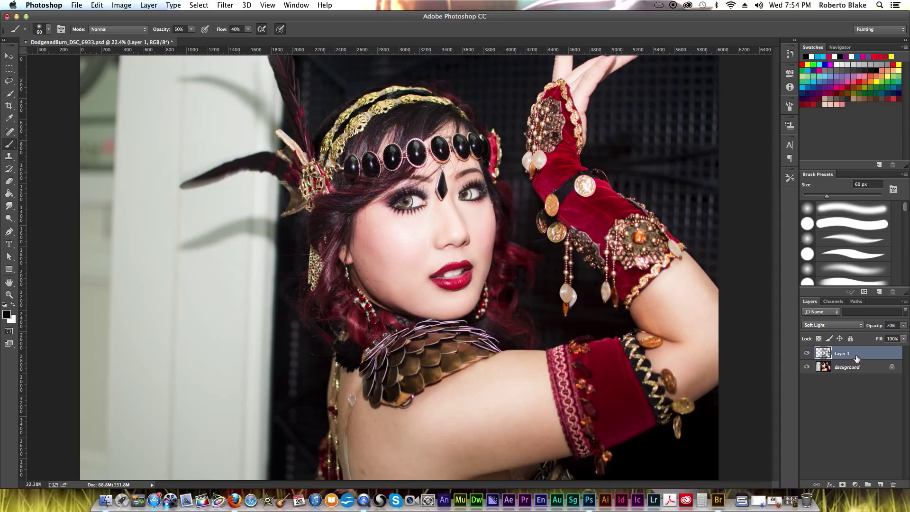
{"action": "left_click_drag", "start_coordinate": [861, 357], "coordinate": [893, 485]}
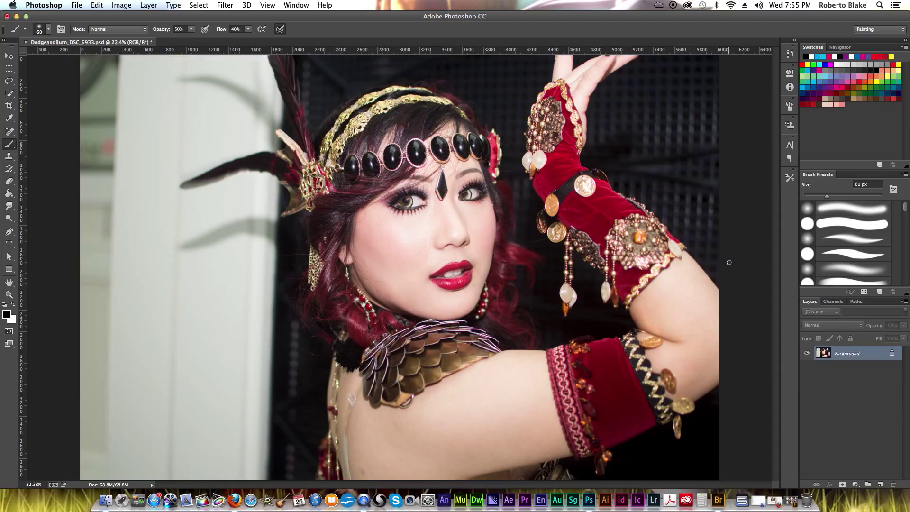
Check the brush's Shape Dynamics settings and enlarge the brush to 250 px
{"action": "left_click", "coordinate": [789, 106]}
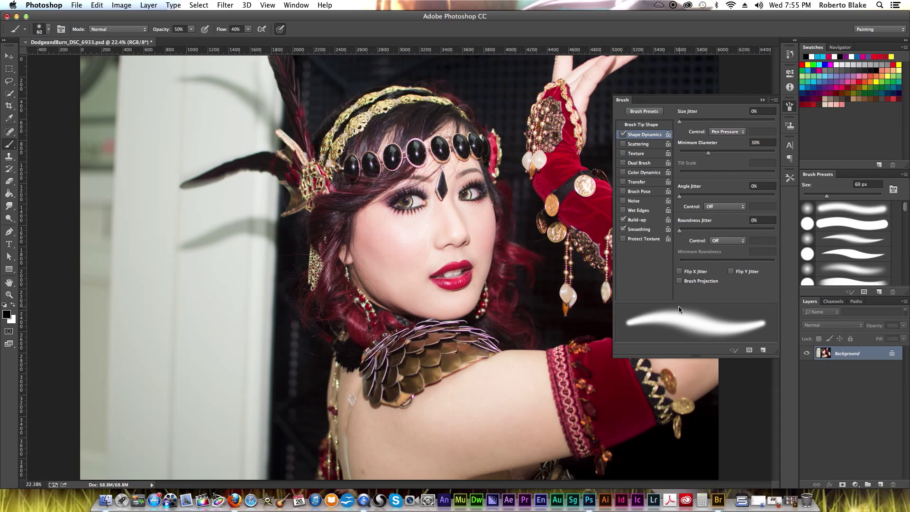
{"action": "left_click", "coordinate": [763, 100]}
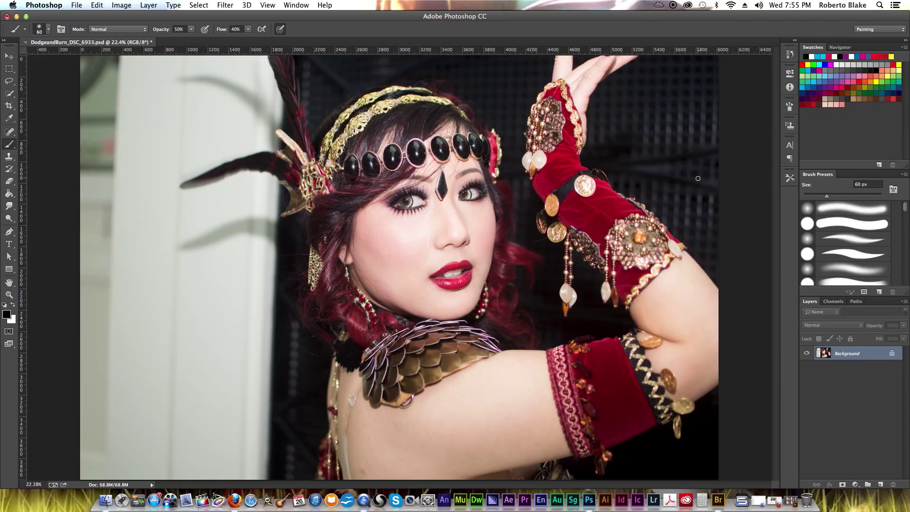
{"action": "key", "text": "bracketright"}
{"action": "key", "text": "bracketright"}
{"action": "key", "text": "bracketright"}
{"action": "key", "text": "bracketright"}
{"action": "key", "text": "bracketright"}
{"action": "key", "text": "bracketright"}
{"action": "key", "text": "bracketright"}
{"action": "key", "text": "bracketright"}
{"action": "key", "text": "bracketright"}
Add a new layer above the Background and set its blend mode to Soft Light
{"action": "left_click", "coordinate": [880, 484]}
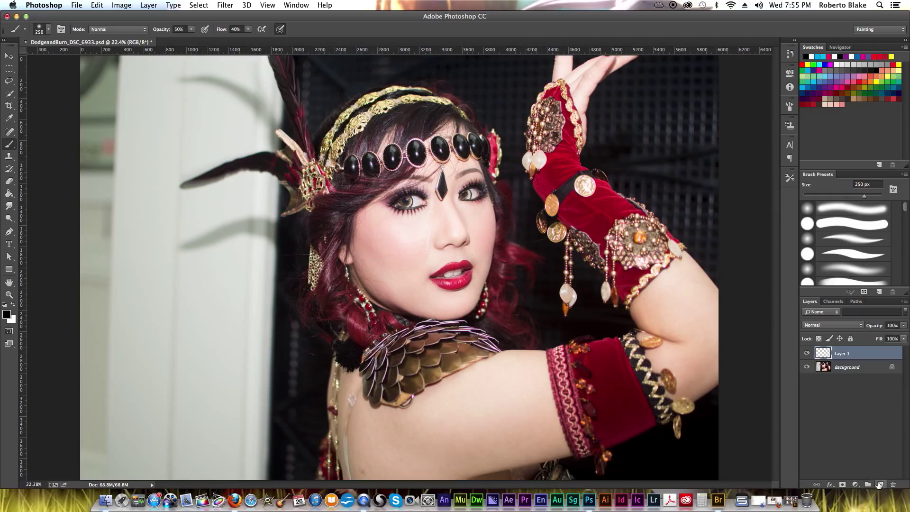
{"action": "left_click", "coordinate": [832, 325]}
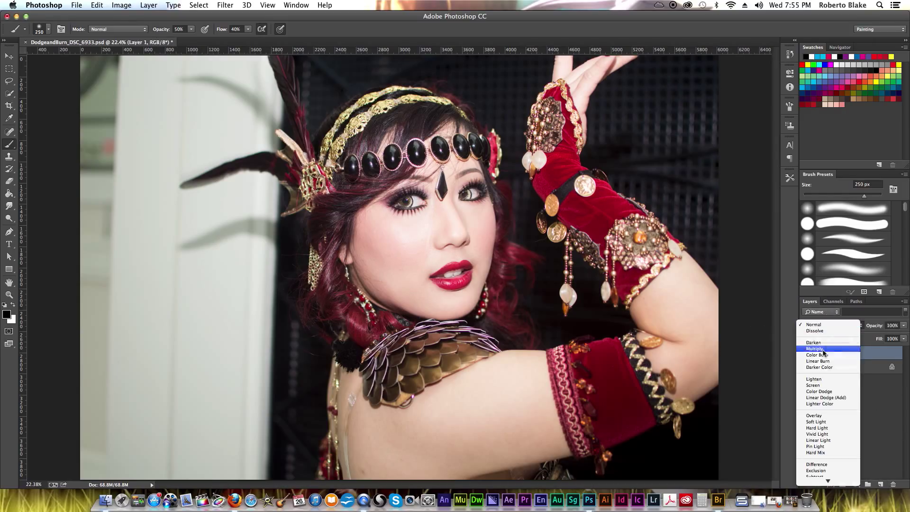
{"action": "left_click", "coordinate": [825, 421]}
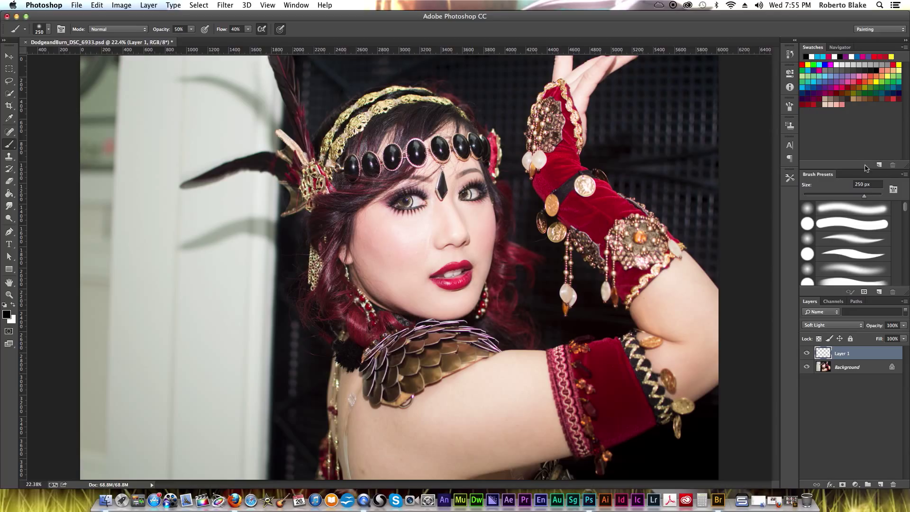
Rename the new layer as "dodge and burn"
{"action": "left_click", "coordinate": [846, 355]}
{"action": "double_click", "coordinate": [846, 356]}
{"action": "type", "text": "dodge and burn"}
{"action": "key", "text": "Return"}
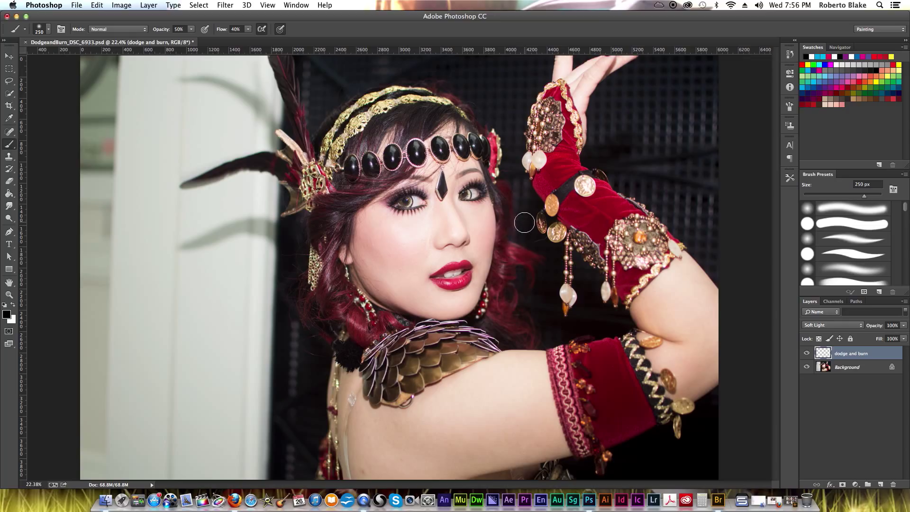
Burn the edge of the face from the temple down to the jawline with a 175 px black brush
{"action": "key", "text": "bracketright"}
{"action": "key", "text": "z"}
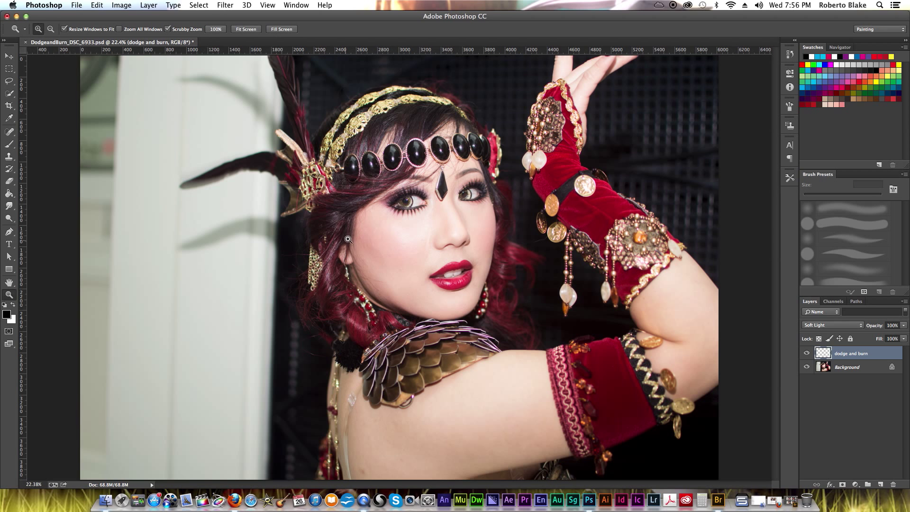
{"action": "left_click_drag", "start_coordinate": [363, 229], "coordinate": [382, 226]}
{"action": "key", "text": "b"}
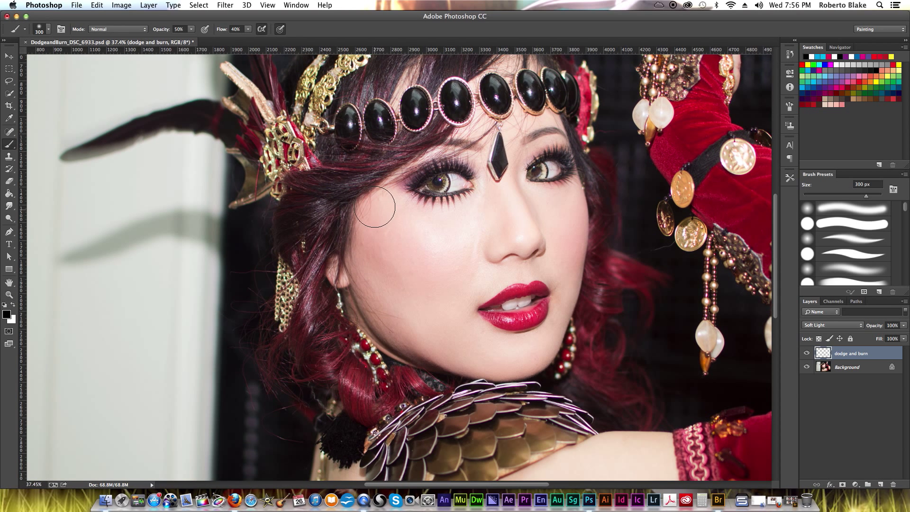
{"action": "key", "text": "bracketleft"}
{"action": "key", "text": "bracketleft"}
{"action": "key", "text": "bracketleft"}
{"action": "mouse_move", "coordinate": [351, 201]}
{"action": "left_mouse_down"}
{"action": "mouse_move", "coordinate": [347, 253]}
{"action": "mouse_move", "coordinate": [348, 222]}
{"action": "mouse_move", "coordinate": [375, 345]}
{"action": "mouse_move", "coordinate": [436, 370]}
{"action": "left_mouse_up"}
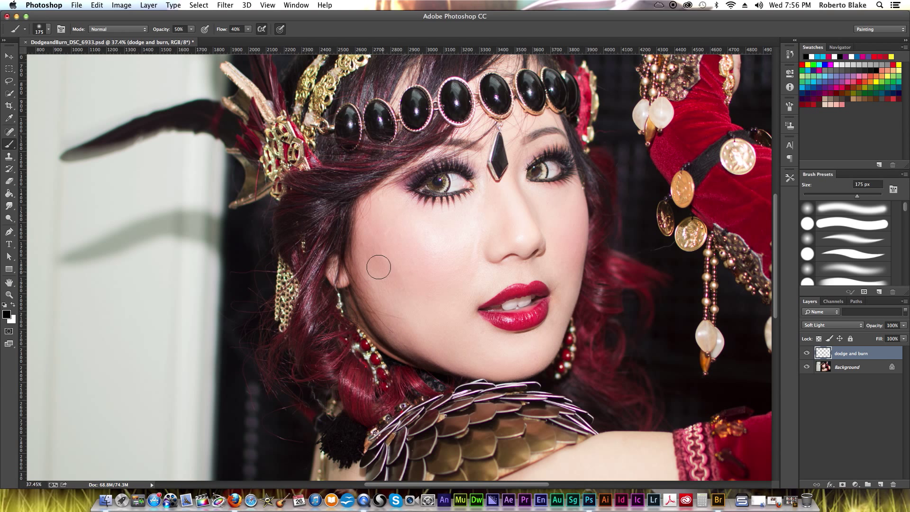
Set the brush opacity to 29% and burn along the hairline from the temple to the brow with a 100 px brush
{"action": "left_click", "coordinate": [191, 31]}
{"action": "left_click_drag", "start_coordinate": [186, 38], "coordinate": [183, 38]}
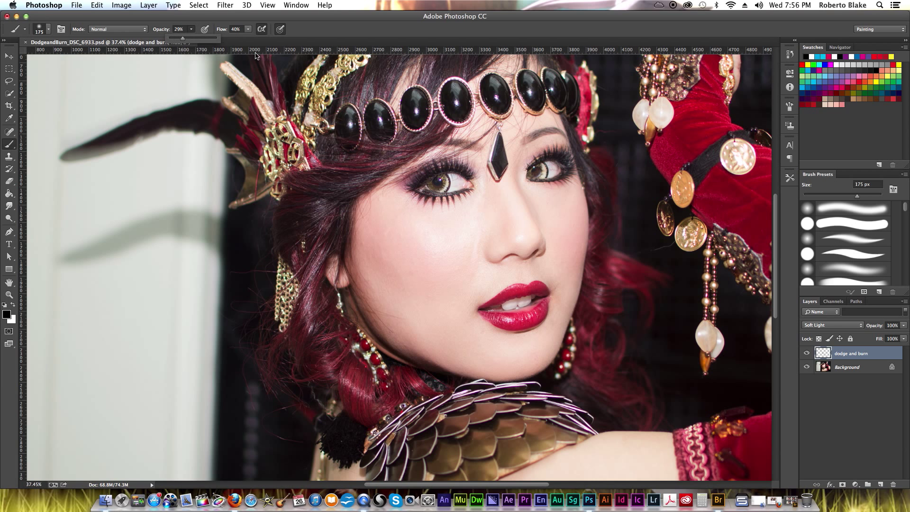
{"action": "left_click", "coordinate": [349, 27]}
{"action": "mouse_move", "coordinate": [364, 200]}
{"action": "left_mouse_down"}
{"action": "mouse_move", "coordinate": [376, 178]}
{"action": "mouse_move", "coordinate": [407, 158]}
{"action": "mouse_move", "coordinate": [395, 160]}
{"action": "mouse_move", "coordinate": [443, 143]}
{"action": "left_mouse_up"}
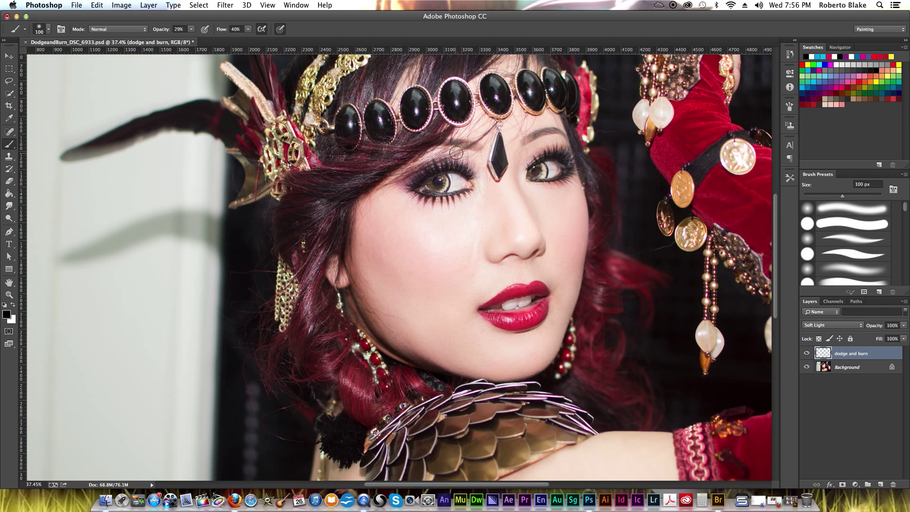
Darken both eyebrows and the makeup around the eye on the hair-covered side with a 60 px brush
{"action": "mouse_move", "coordinate": [470, 145]}
{"action": "left_mouse_down"}
{"action": "mouse_move", "coordinate": [440, 141]}
{"action": "mouse_move", "coordinate": [473, 149]}
{"action": "mouse_move", "coordinate": [463, 136]}
{"action": "mouse_move", "coordinate": [424, 142]}
{"action": "left_mouse_up"}
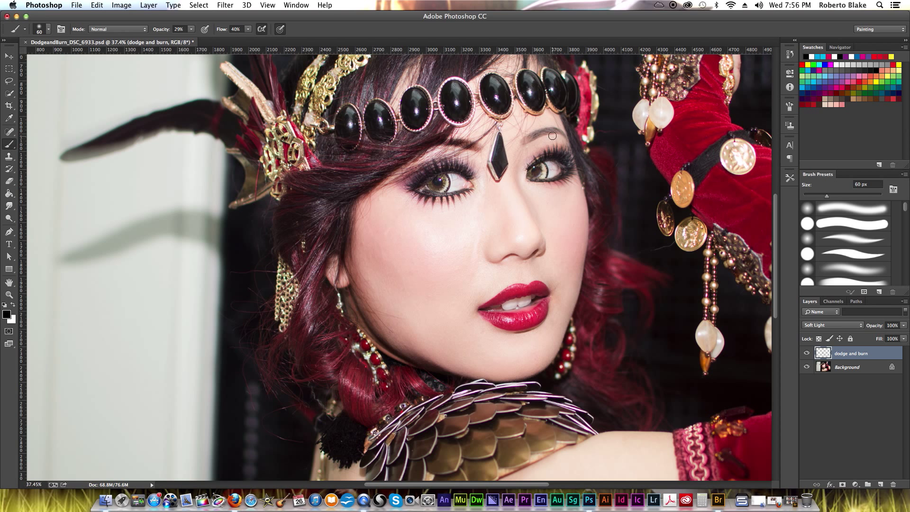
{"action": "mouse_move", "coordinate": [526, 138]}
{"action": "left_mouse_down"}
{"action": "mouse_move", "coordinate": [568, 141]}
{"action": "mouse_move", "coordinate": [553, 130]}
{"action": "mouse_move", "coordinate": [534, 134]}
{"action": "mouse_move", "coordinate": [565, 136]}
{"action": "mouse_move", "coordinate": [529, 138]}
{"action": "left_mouse_up"}
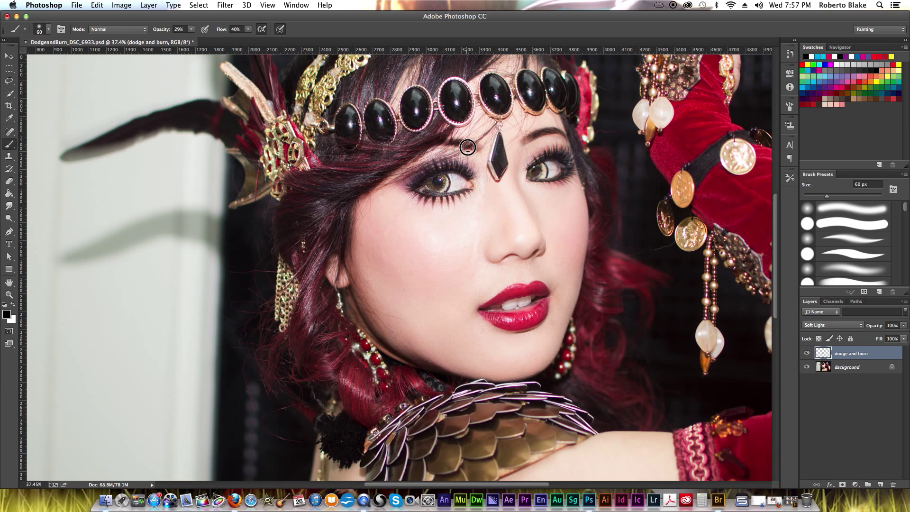
{"action": "mouse_move", "coordinate": [438, 164]}
{"action": "left_mouse_down"}
{"action": "mouse_move", "coordinate": [407, 182]}
{"action": "mouse_move", "coordinate": [432, 196]}
{"action": "mouse_move", "coordinate": [468, 188]}
{"action": "mouse_move", "coordinate": [444, 196]}
{"action": "mouse_move", "coordinate": [421, 190]}
{"action": "mouse_move", "coordinate": [458, 196]}
{"action": "mouse_move", "coordinate": [439, 197]}
{"action": "left_mouse_up"}
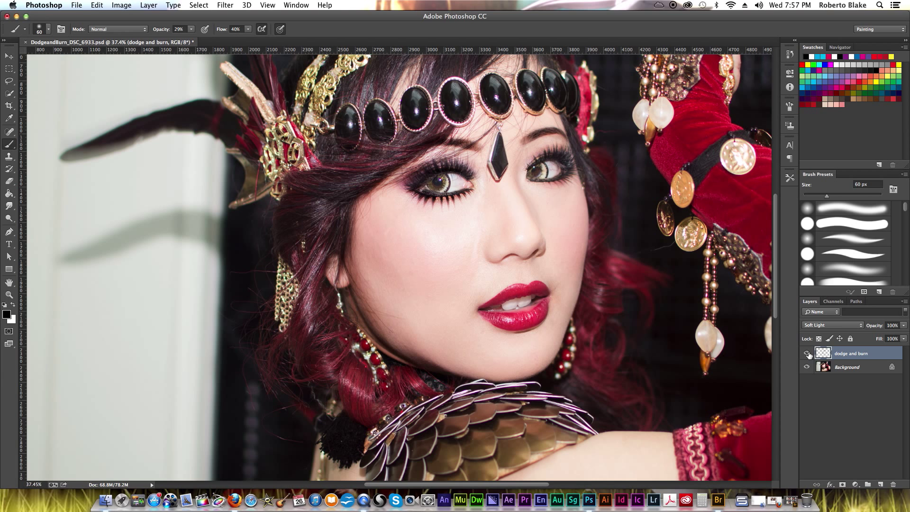
Compare the photo with and without the dodge and burn layer, and darken the eyebrow farther from the feather
{"action": "left_click", "coordinate": [807, 353]}
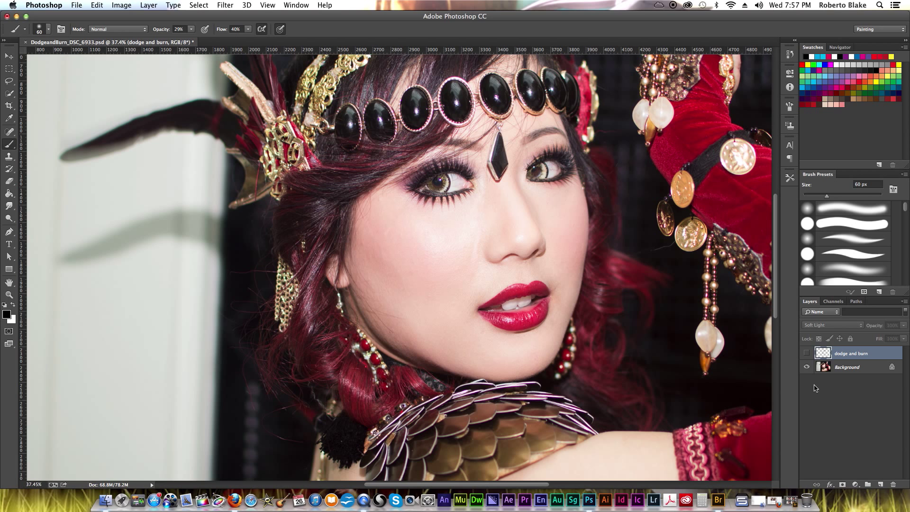
{"action": "left_click", "coordinate": [807, 353]}
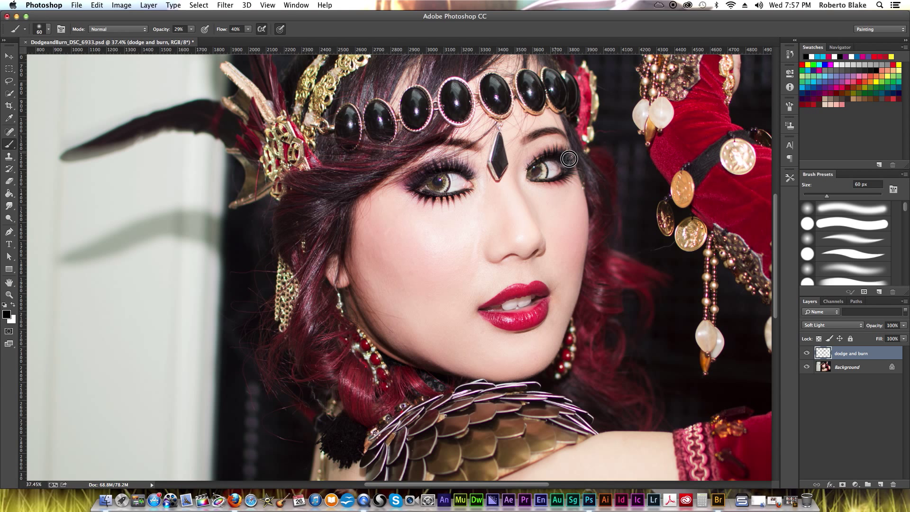
{"action": "mouse_move", "coordinate": [530, 136]}
{"action": "left_mouse_down"}
{"action": "mouse_move", "coordinate": [572, 135]}
{"action": "mouse_move", "coordinate": [524, 141]}
{"action": "mouse_move", "coordinate": [562, 135]}
{"action": "left_mouse_up"}
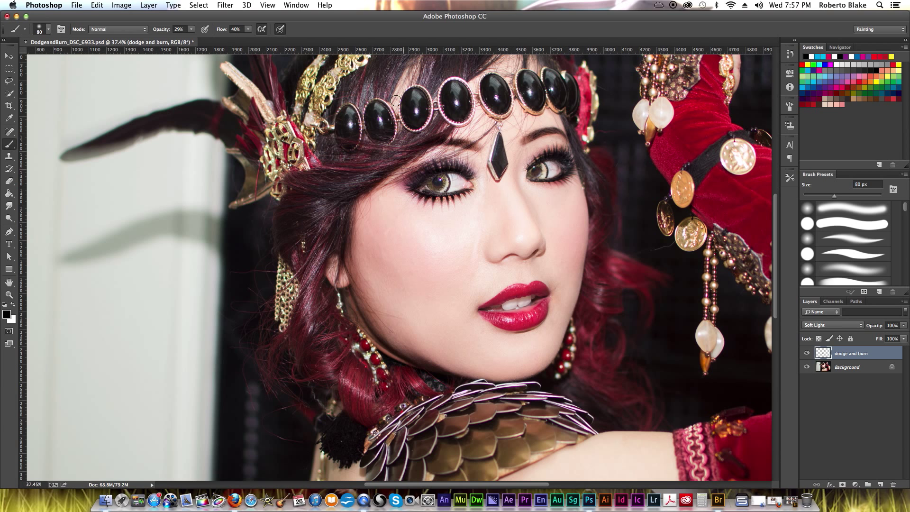
Set the brush opacity to 20%, burn down the side of the nose at 80 px, and enlarge the brush to 175 px
{"action": "left_click", "coordinate": [191, 29]}
{"action": "mouse_move", "coordinate": [191, 38]}
{"action": "left_mouse_down"}
{"action": "mouse_move", "coordinate": [180, 40]}
{"action": "mouse_move", "coordinate": [190, 44]}
{"action": "left_mouse_up"}
{"action": "left_click", "coordinate": [528, 186]}
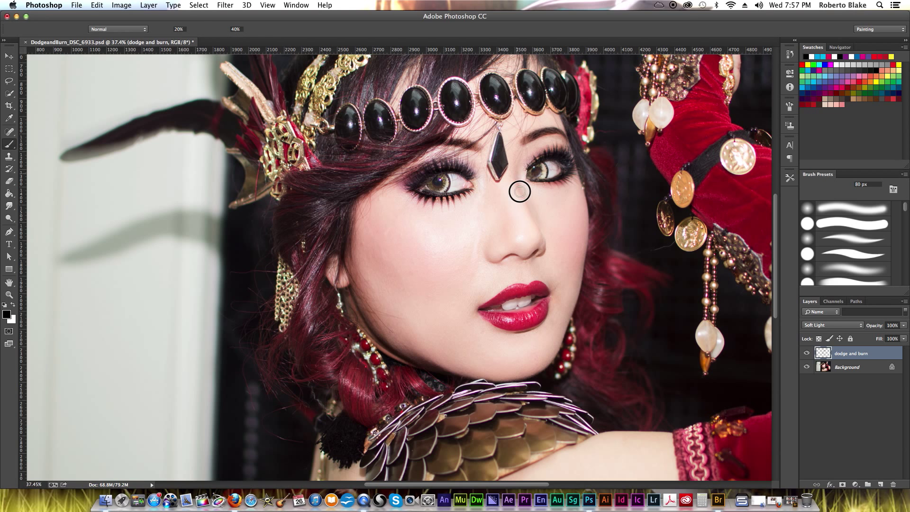
{"action": "left_click_drag", "start_coordinate": [518, 196], "coordinate": [531, 217]}
{"action": "left_click_drag", "start_coordinate": [517, 177], "coordinate": [528, 210]}
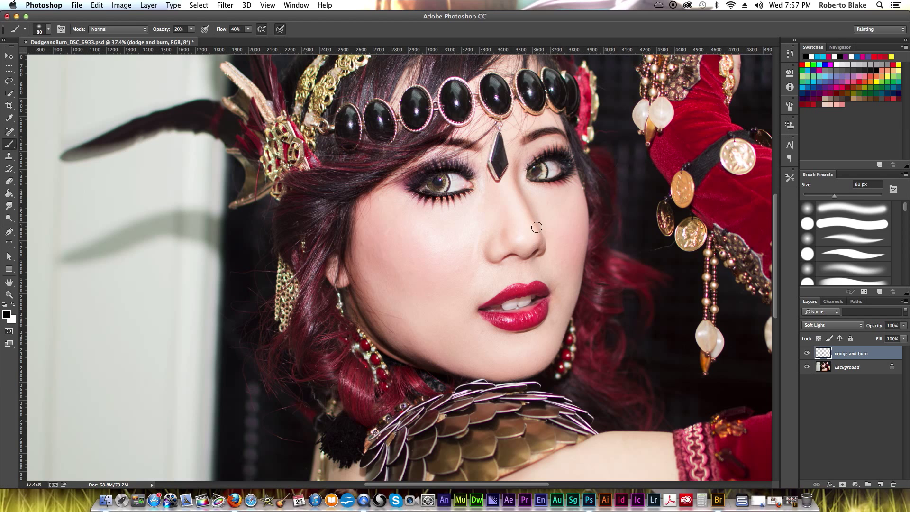
{"action": "left_click_drag", "start_coordinate": [536, 227], "coordinate": [538, 246]}
{"action": "key", "text": "bracketright"}
{"action": "key", "text": "bracketright"}
{"action": "key", "text": "bracketright"}
{"action": "key", "text": "bracketright"}
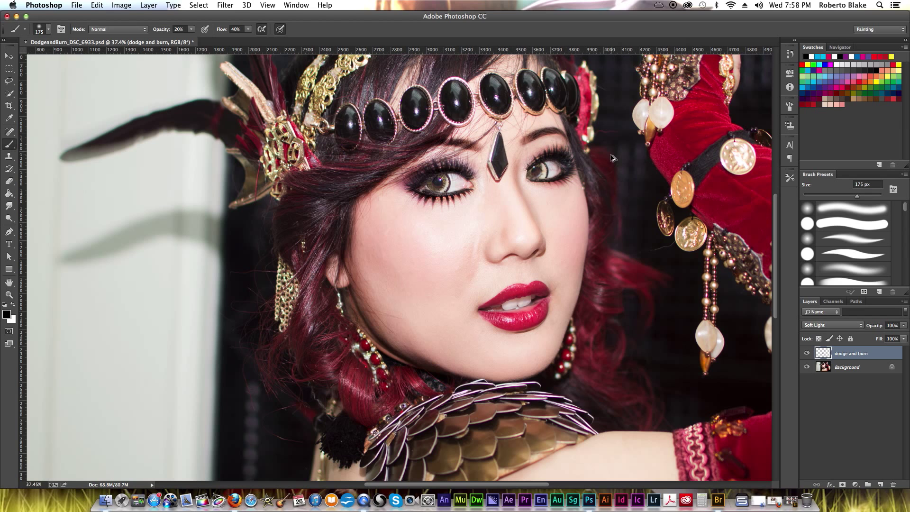
Step back through the document history to undo the last several brush strokes
{"action": "left_click", "coordinate": [792, 55]}
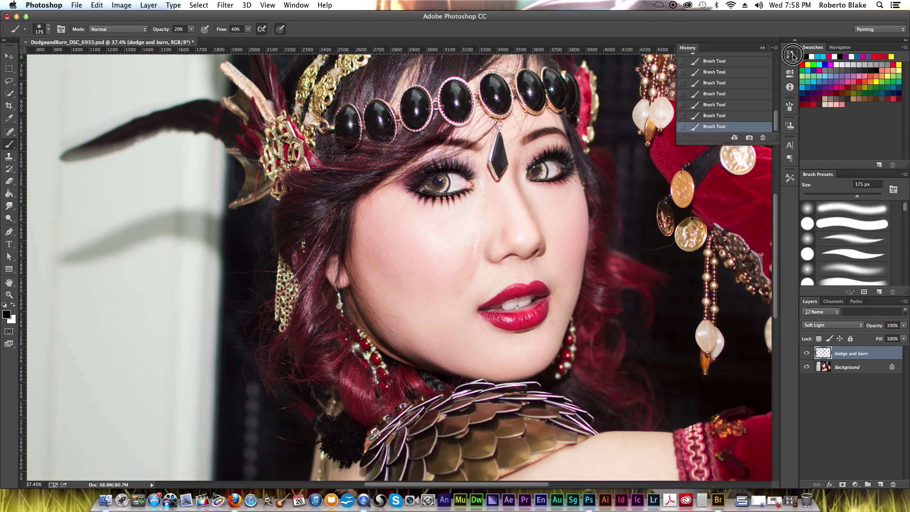
{"action": "left_click", "coordinate": [792, 56]}
{"action": "left_click", "coordinate": [790, 55]}
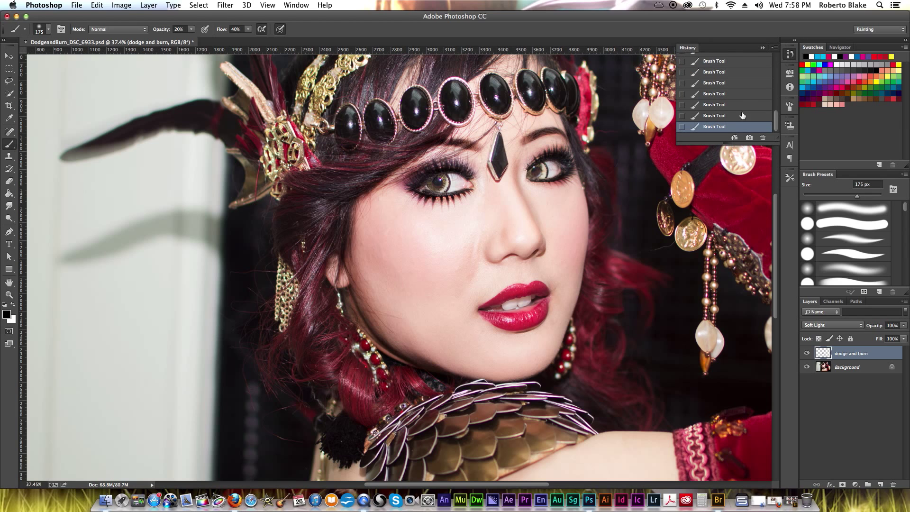
{"action": "left_click", "coordinate": [743, 72]}
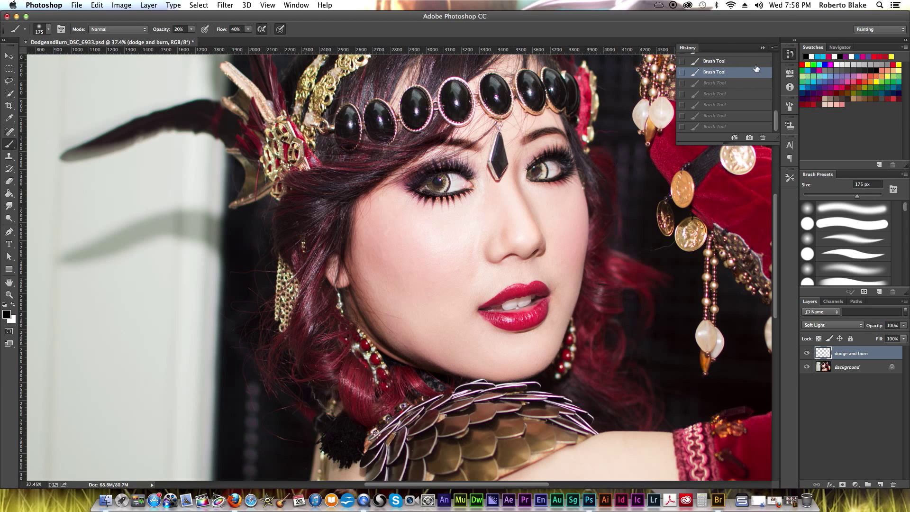
{"action": "left_click", "coordinate": [751, 61]}
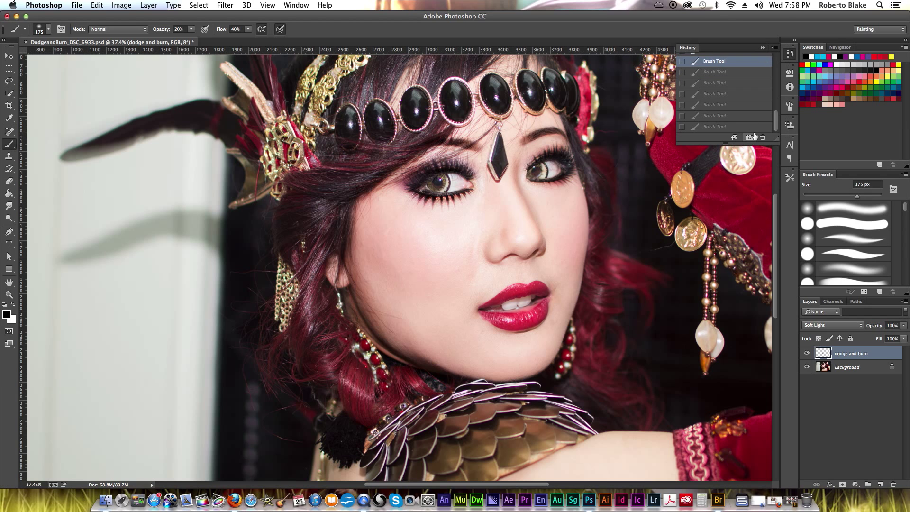
{"action": "scroll", "coordinate": [754, 132], "scroll_direction": "up", "scroll_amount": 1}
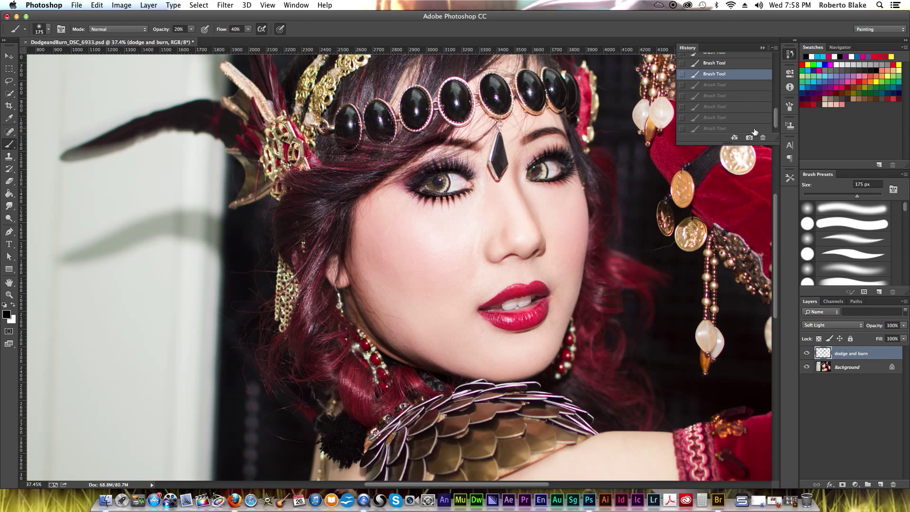
{"action": "left_click", "coordinate": [761, 48]}
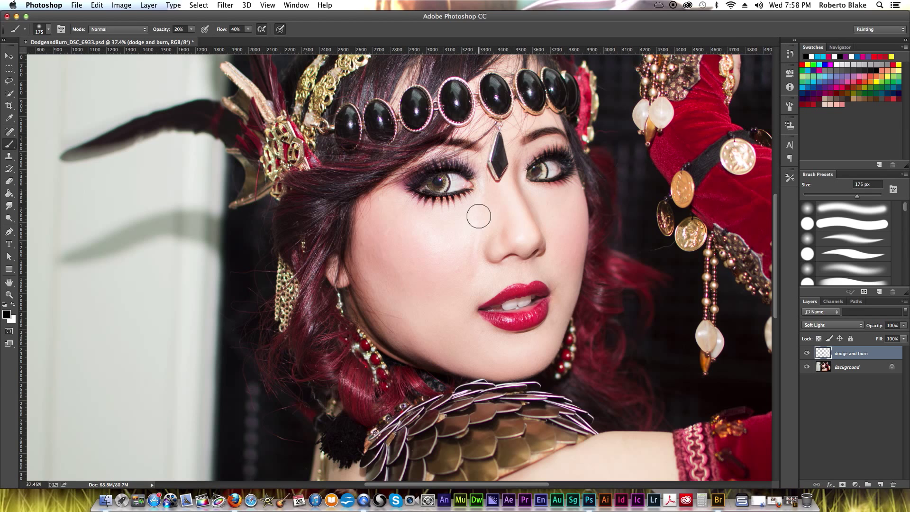
Burn the hollow below the cheekbone with a 300 px brush, and reduce the brush to 175 px
{"action": "key", "text": "bracketright"}
{"action": "key", "text": "bracketright"}
{"action": "key", "text": "bracketright"}
{"action": "key", "text": "bracketright"}
{"action": "key", "text": "bracketleft"}
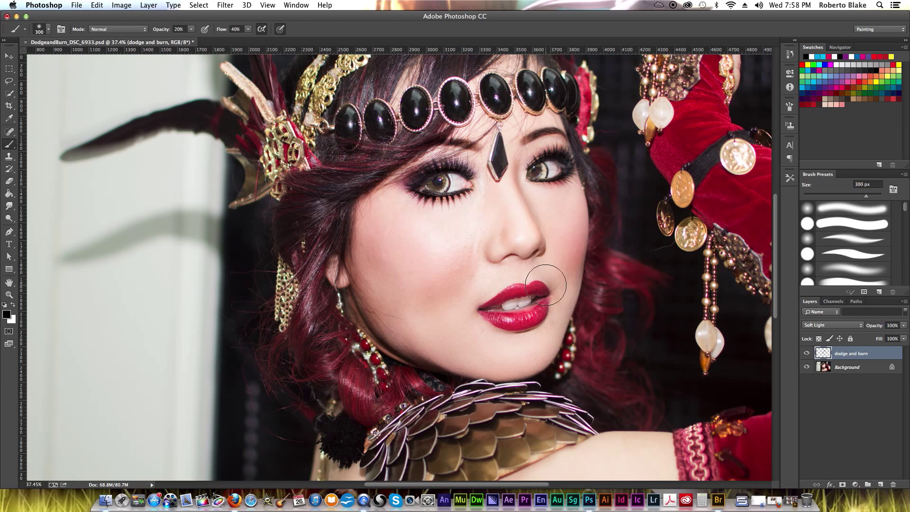
{"action": "key", "text": "bracketleft"}
{"action": "key", "text": "bracketleft"}
{"action": "key", "text": "bracketleft"}
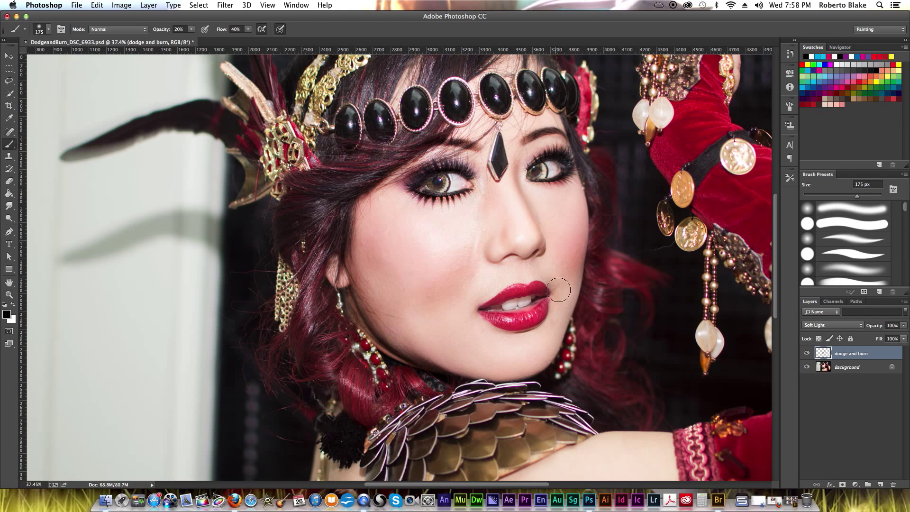
Lower the dodge and burn layer's opacity to 66% and reduce the brush size to 100 px
{"action": "left_click", "coordinate": [903, 325]}
{"action": "left_click_drag", "start_coordinate": [900, 336], "coordinate": [896, 335]}
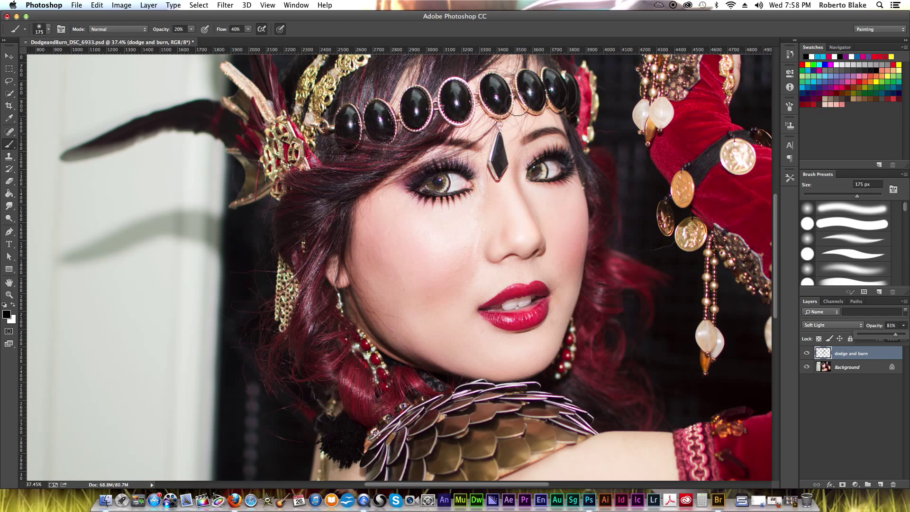
{"action": "key", "text": "bracketleft"}
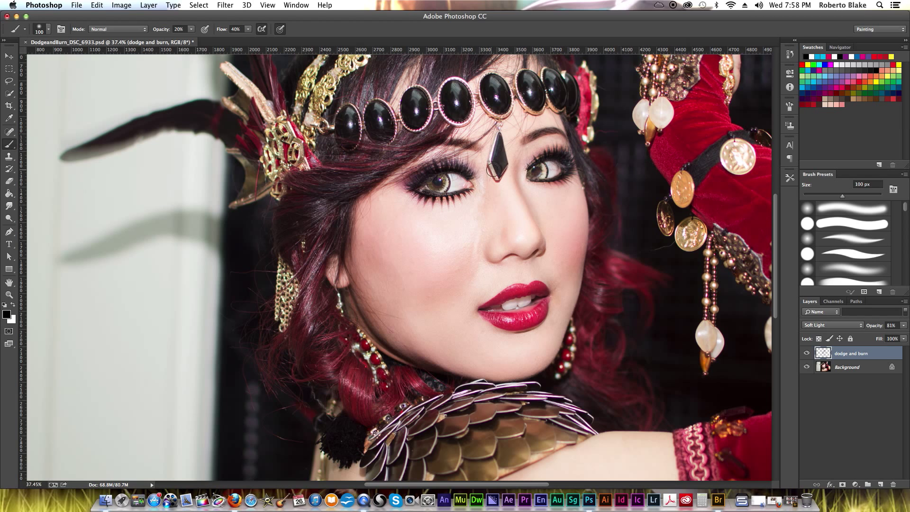
{"action": "left_click_drag", "start_coordinate": [903, 325], "coordinate": [888, 323]}
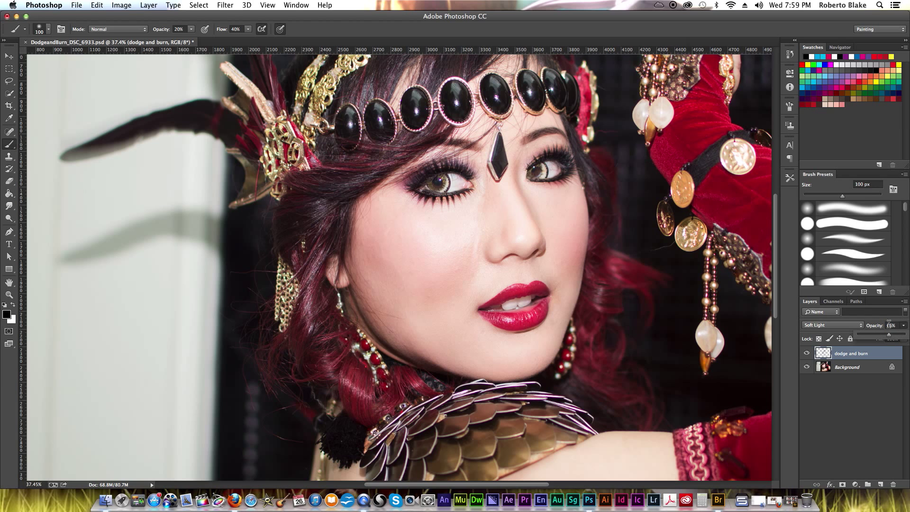
Burn the black headband gems and the gold and feather hair ornament, reducing the brush to 70 px
{"action": "left_click", "coordinate": [496, 104]}
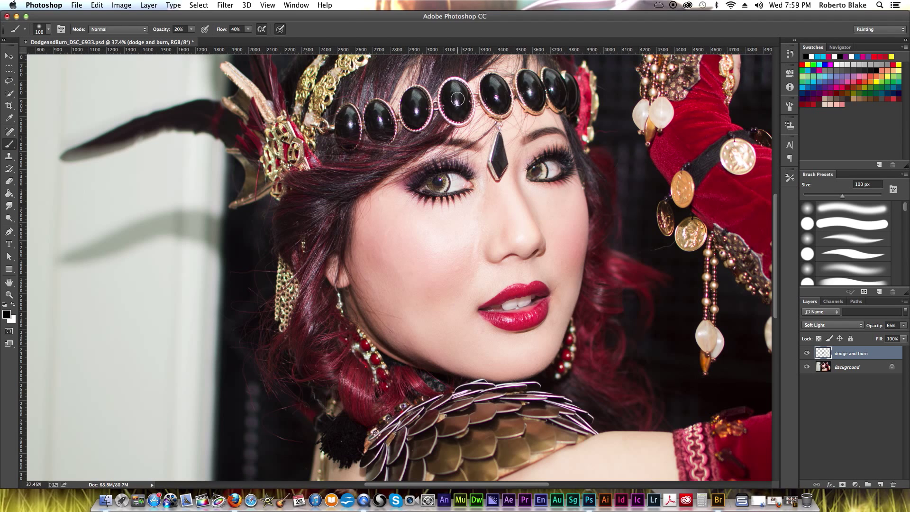
{"action": "left_click_drag", "start_coordinate": [370, 114], "coordinate": [369, 138]}
{"action": "mouse_move", "coordinate": [299, 154]}
{"action": "left_mouse_down"}
{"action": "mouse_move", "coordinate": [275, 129]}
{"action": "mouse_move", "coordinate": [279, 181]}
{"action": "mouse_move", "coordinate": [273, 167]}
{"action": "left_mouse_up"}
{"action": "left_click_drag", "start_coordinate": [273, 121], "coordinate": [240, 85]}
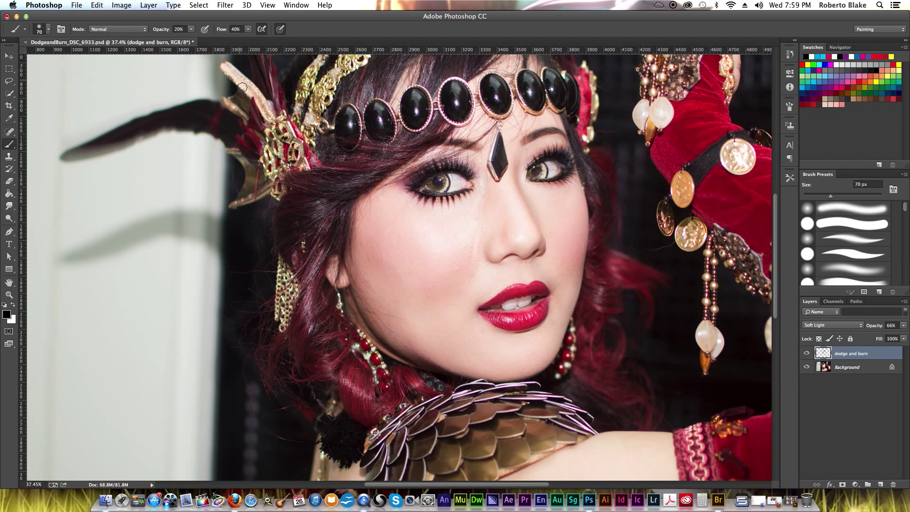
Burn the edge of the gold hair ornament and the black forehead pendant, using a 60 px brush on the pendant
{"action": "mouse_move", "coordinate": [314, 95]}
{"action": "left_mouse_down"}
{"action": "mouse_move", "coordinate": [338, 74]}
{"action": "mouse_move", "coordinate": [309, 73]}
{"action": "mouse_move", "coordinate": [301, 116]}
{"action": "left_mouse_up"}
{"action": "left_click_drag", "start_coordinate": [501, 144], "coordinate": [495, 172]}
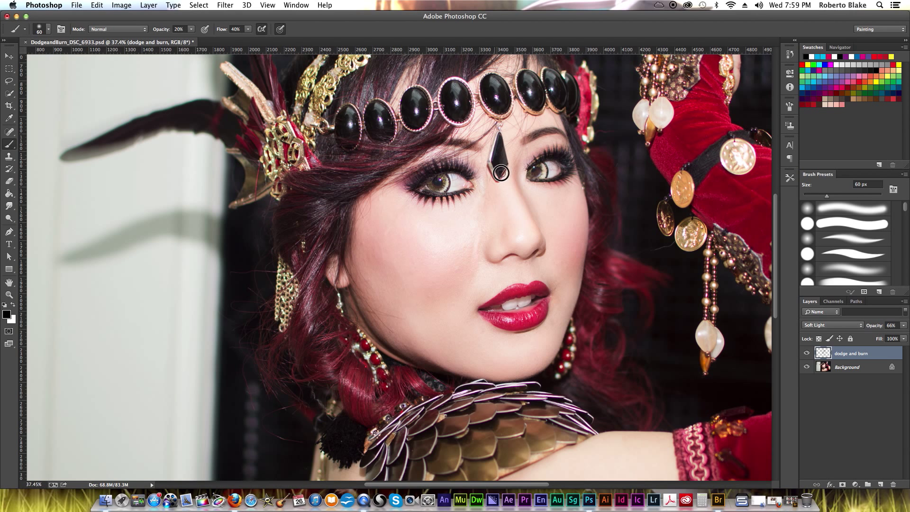
{"action": "key", "text": "bracketright"}
{"action": "key", "text": "bracketright"}
{"action": "key", "text": "bracketright"}
{"action": "left_click_drag", "start_coordinate": [496, 140], "coordinate": [494, 167]}
Burn the lower lip and the corner of the mouth with the 60 px brush
{"action": "left_click_drag", "start_coordinate": [525, 324], "coordinate": [503, 324]}
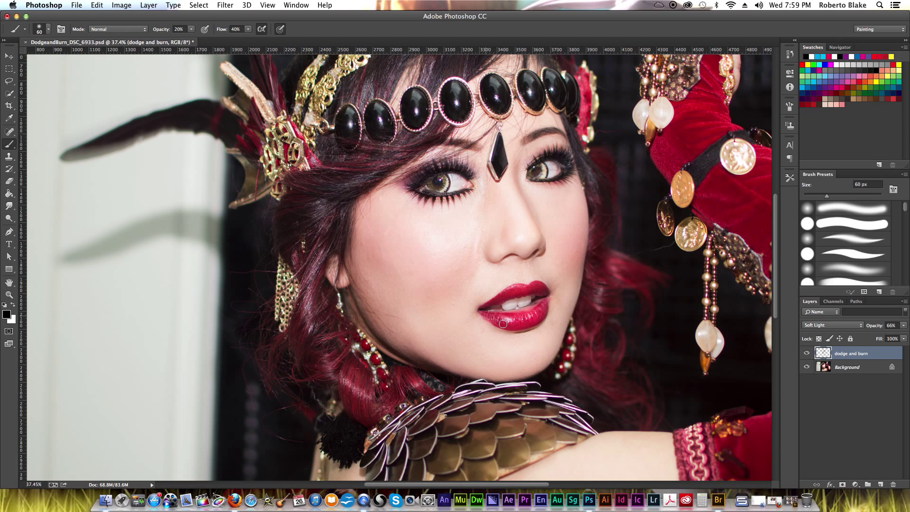
{"action": "mouse_move", "coordinate": [544, 307]}
{"action": "left_mouse_down"}
{"action": "mouse_move", "coordinate": [542, 285]}
{"action": "mouse_move", "coordinate": [481, 310]}
{"action": "left_mouse_up"}
{"action": "left_click", "coordinate": [475, 310]}
Burn the far side of the face from jaw to temple and the area around the near eye with a 100 px brush
{"action": "key", "text": "bracketright"}
{"action": "key", "text": "bracketright"}
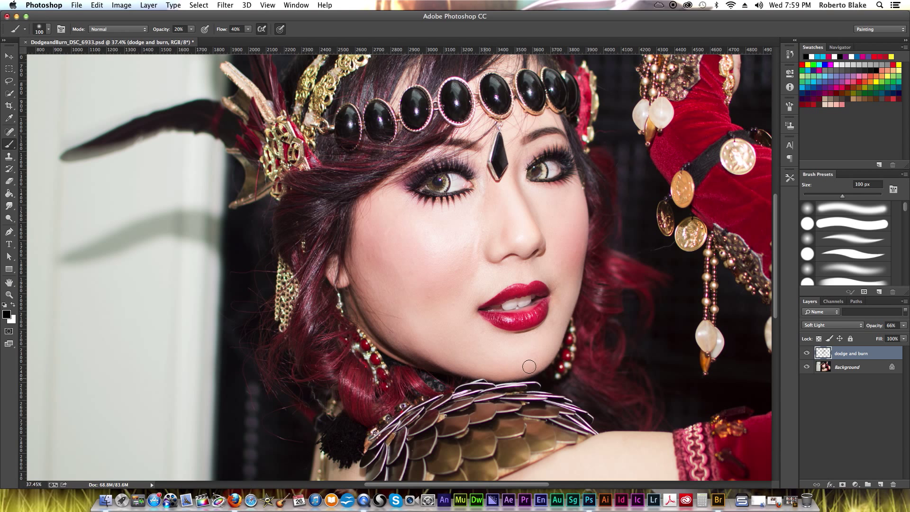
{"action": "left_click_drag", "start_coordinate": [567, 334], "coordinate": [587, 255]}
{"action": "left_click", "coordinate": [589, 256]}
{"action": "mouse_move", "coordinate": [577, 314]}
{"action": "left_mouse_down"}
{"action": "mouse_move", "coordinate": [592, 211]}
{"action": "mouse_move", "coordinate": [567, 137]}
{"action": "mouse_move", "coordinate": [592, 178]}
{"action": "mouse_move", "coordinate": [587, 162]}
{"action": "mouse_move", "coordinate": [592, 190]}
{"action": "left_mouse_up"}
{"action": "mouse_move", "coordinate": [587, 226]}
{"action": "left_mouse_down"}
{"action": "mouse_move", "coordinate": [595, 205]}
{"action": "mouse_move", "coordinate": [589, 194]}
{"action": "mouse_move", "coordinate": [589, 228]}
{"action": "mouse_move", "coordinate": [584, 179]}
{"action": "mouse_move", "coordinate": [597, 250]}
{"action": "mouse_move", "coordinate": [594, 234]}
{"action": "mouse_move", "coordinate": [581, 293]}
{"action": "left_mouse_up"}
{"action": "mouse_move", "coordinate": [451, 152]}
{"action": "left_mouse_down"}
{"action": "mouse_move", "coordinate": [431, 139]}
{"action": "mouse_move", "coordinate": [463, 148]}
{"action": "mouse_move", "coordinate": [431, 142]}
{"action": "mouse_move", "coordinate": [454, 144]}
{"action": "mouse_move", "coordinate": [396, 156]}
{"action": "mouse_move", "coordinate": [432, 142]}
{"action": "mouse_move", "coordinate": [368, 161]}
{"action": "left_mouse_up"}
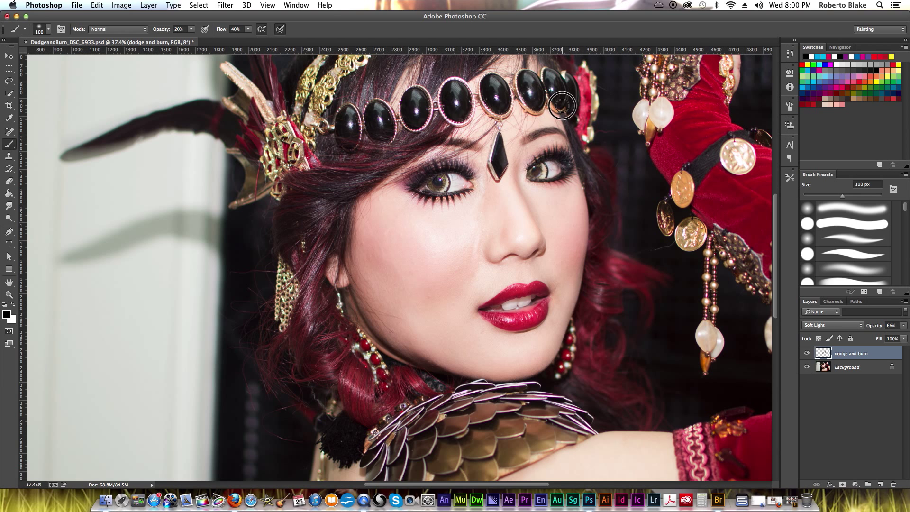
Compare the portrait with and without the dodge and burn layer
{"action": "left_click", "coordinate": [807, 353]}
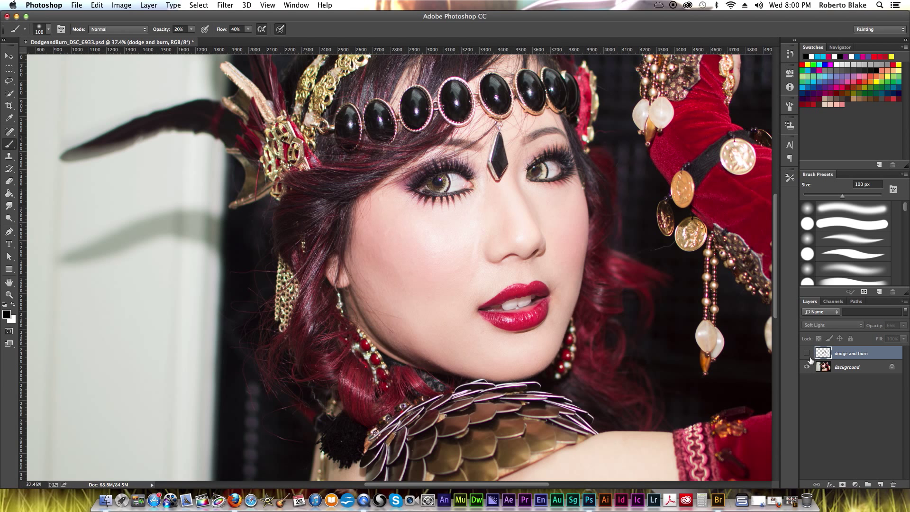
{"action": "left_click", "coordinate": [807, 354]}
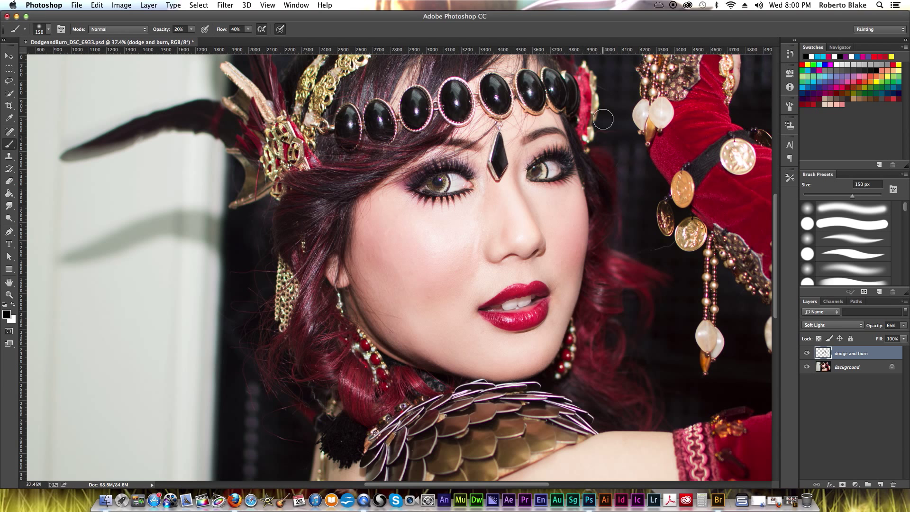
Burn the bare shoulder and upper arm below the scale collar, enlarging the brush to 400 px and 600 px
{"action": "key", "text": "bracketright"}
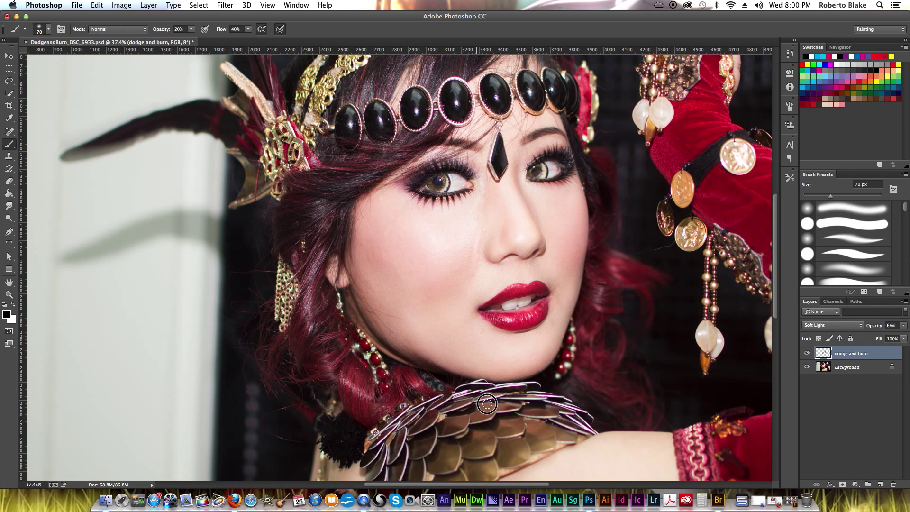
{"action": "left_click_drag", "start_coordinate": [613, 410], "coordinate": [499, 287]}
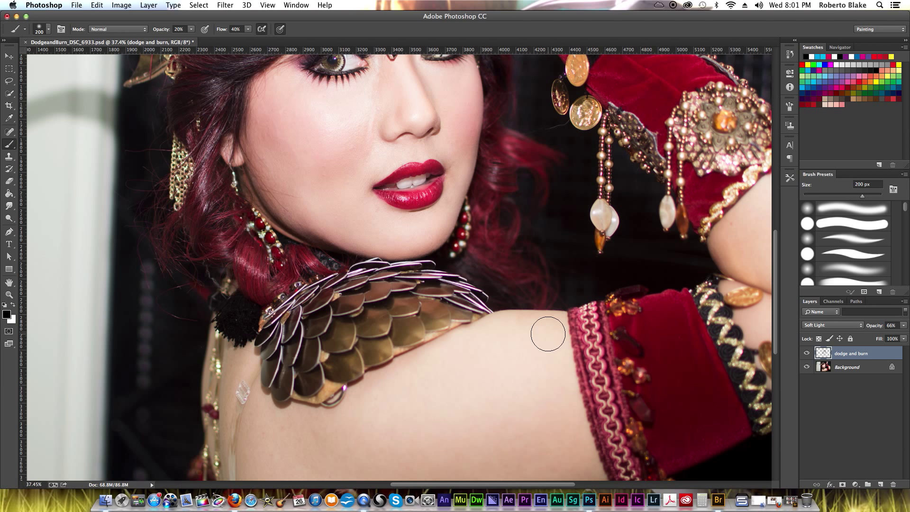
{"action": "key", "text": "bracketright"}
{"action": "key", "text": "bracketright"}
{"action": "key", "text": "bracketright"}
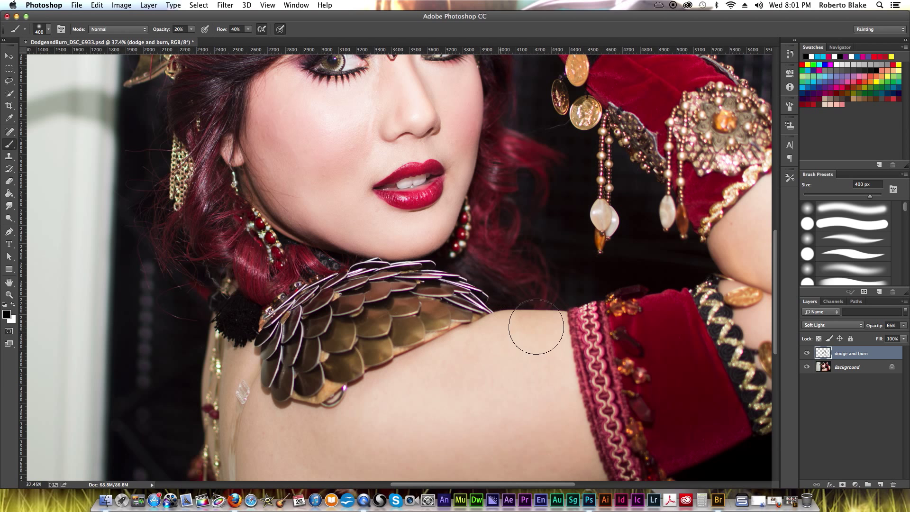
{"action": "mouse_move", "coordinate": [249, 271]}
{"action": "left_mouse_down"}
{"action": "mouse_move", "coordinate": [291, 304]}
{"action": "mouse_move", "coordinate": [312, 275]}
{"action": "left_mouse_up"}
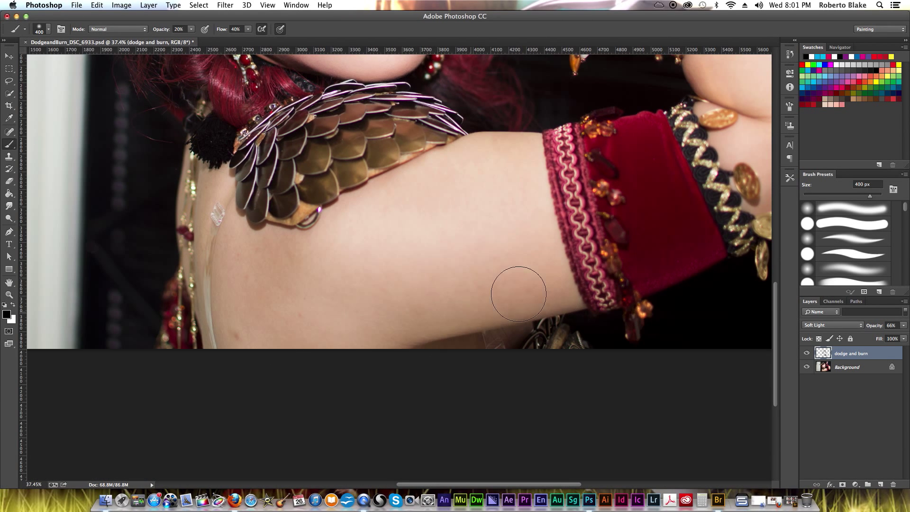
{"action": "key", "text": "bracketright"}
{"action": "key", "text": "bracketright"}
{"action": "key", "text": "bracketright"}
{"action": "scroll", "coordinate": [402, 303], "scroll_direction": "right", "scroll_amount": 10}
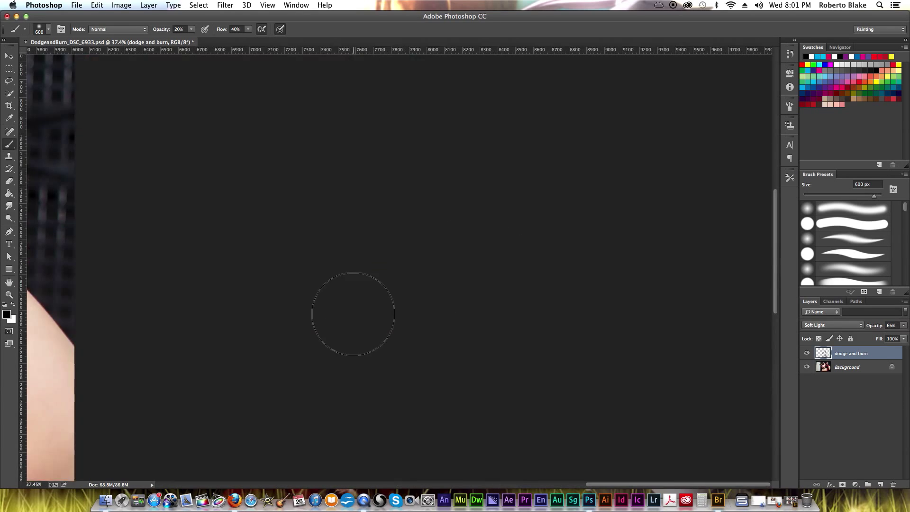
{"action": "scroll", "coordinate": [353, 314], "scroll_direction": "left", "scroll_amount": 15}
{"action": "scroll", "coordinate": [357, 328], "scroll_direction": "down", "scroll_amount": 5}
{"action": "scroll", "coordinate": [358, 329], "scroll_direction": "up", "scroll_amount": 1}
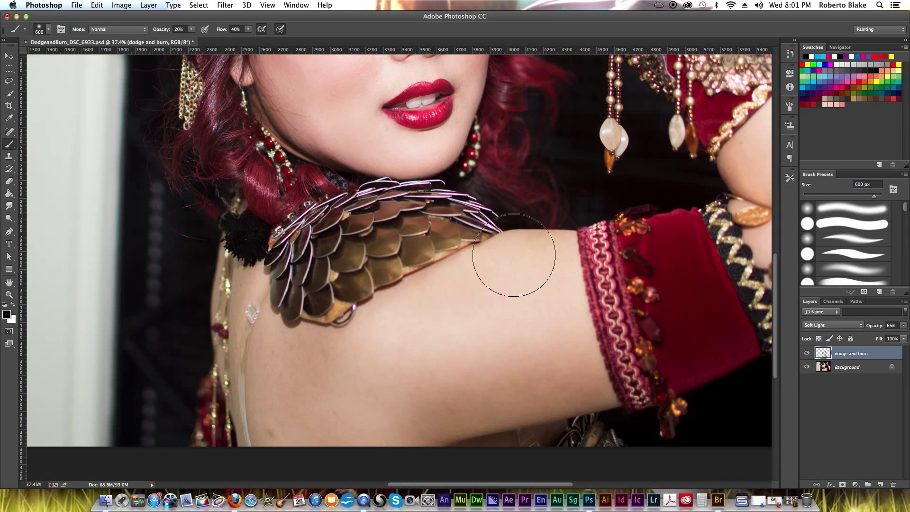
Refine the burn along the shoulder's upper edge beside the scale collar with 200 px and 400 px brushes
{"action": "key", "text": "bracketleft"}
{"action": "key", "text": "bracketleft"}
{"action": "key", "text": "bracketleft"}
{"action": "key", "text": "bracketleft"}
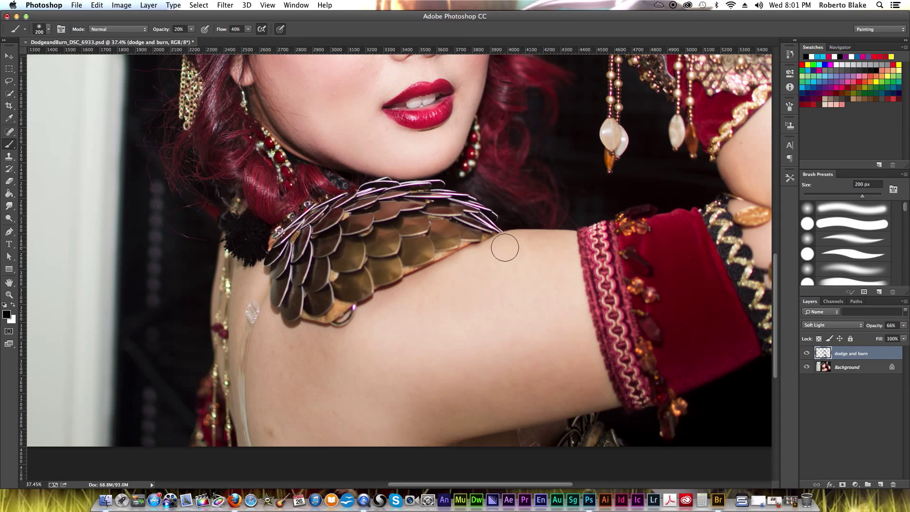
{"action": "key", "text": "bracketright"}
{"action": "key", "text": "bracketright"}
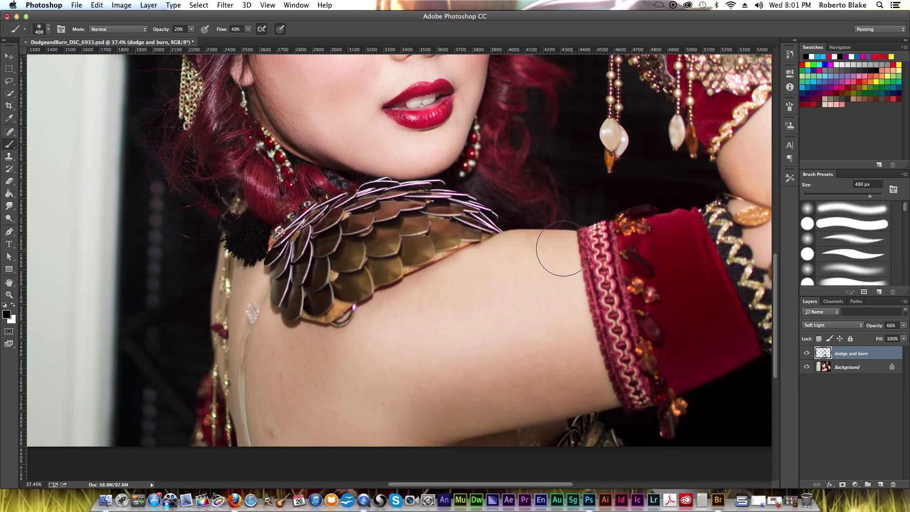
Burn the top of the shoulder with a 300 px brush at 42% opacity
{"action": "left_click_drag", "start_coordinate": [532, 264], "coordinate": [520, 338]}
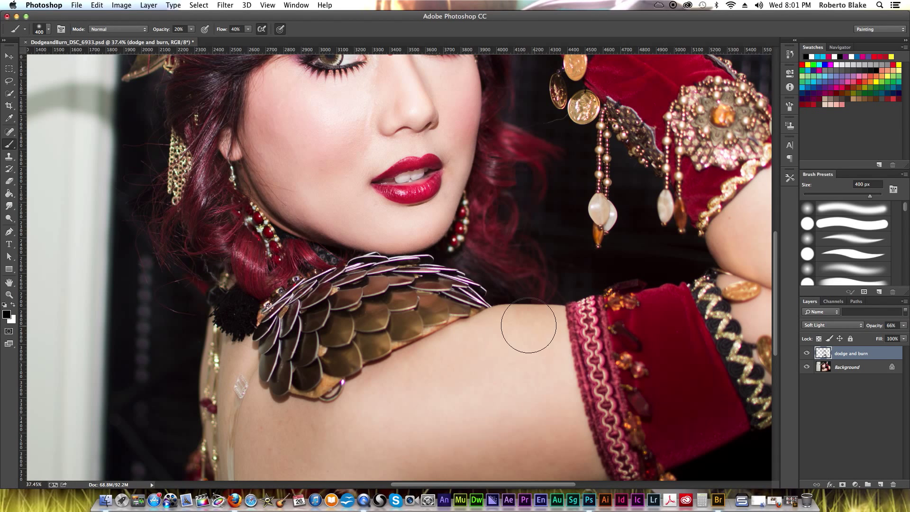
{"action": "key", "text": "bracketleft"}
{"action": "left_click", "coordinate": [191, 29]}
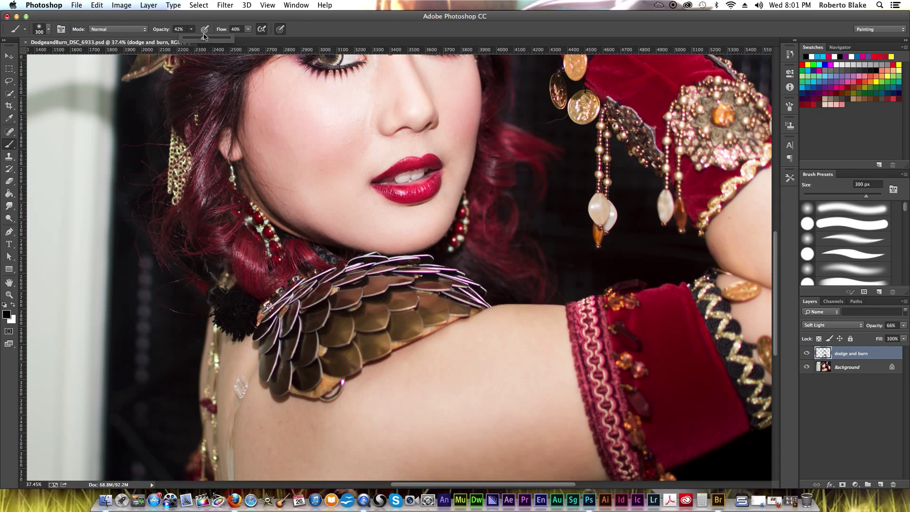
{"action": "mouse_move", "coordinate": [560, 318]}
{"action": "left_mouse_down"}
{"action": "mouse_move", "coordinate": [564, 312]}
{"action": "mouse_move", "coordinate": [411, 357]}
{"action": "mouse_move", "coordinate": [380, 387]}
{"action": "mouse_move", "coordinate": [438, 360]}
{"action": "left_mouse_up"}
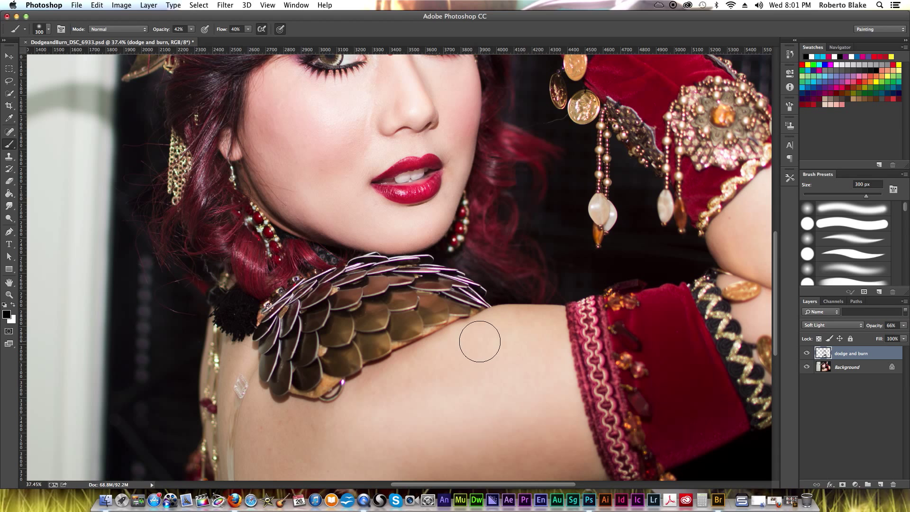
Burn the raised arm's outer edge with a 400 px brush and its inner edge below the sleeve trim with a 250 px brush
{"action": "key", "text": "bracketright"}
{"action": "scroll", "coordinate": [731, 240], "scroll_direction": "right", "scroll_amount": 7}
{"action": "scroll", "coordinate": [731, 240], "scroll_direction": "up", "scroll_amount": 4}
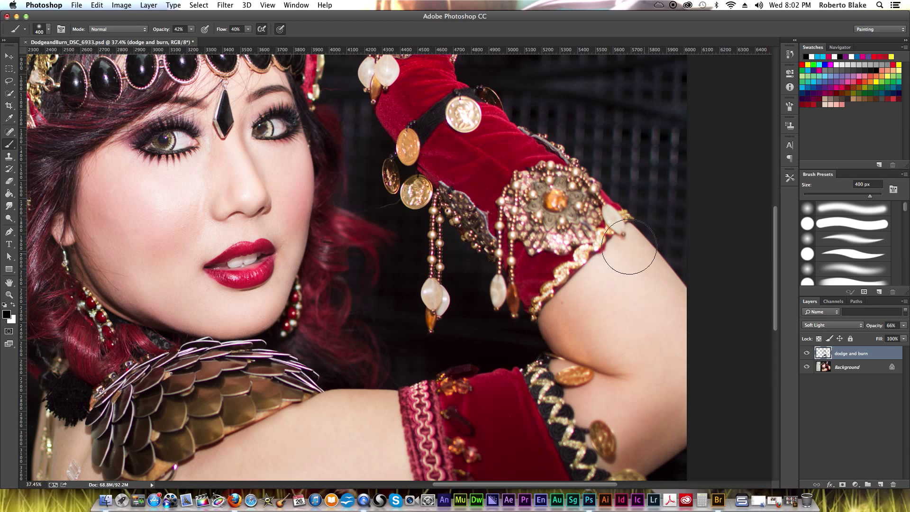
{"action": "mouse_move", "coordinate": [628, 246]}
{"action": "left_mouse_down"}
{"action": "mouse_move", "coordinate": [660, 294]}
{"action": "mouse_move", "coordinate": [646, 207]}
{"action": "mouse_move", "coordinate": [660, 261]}
{"action": "left_mouse_up"}
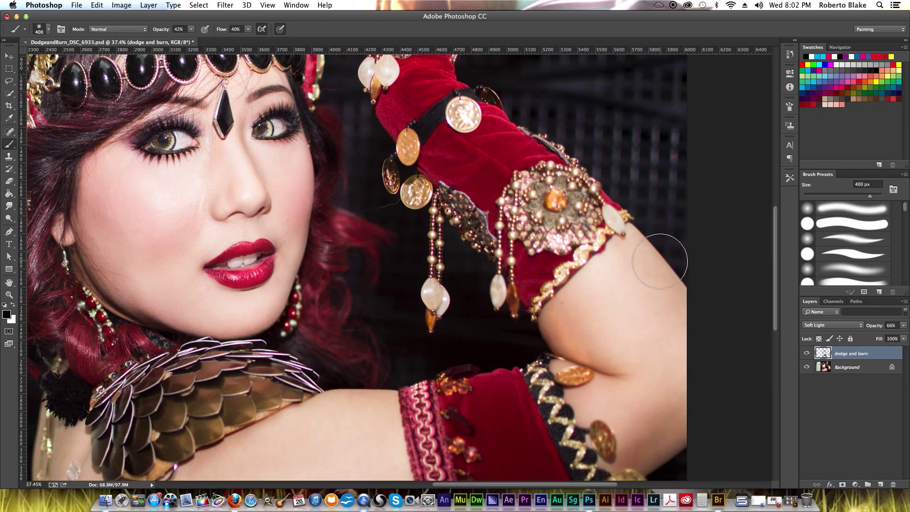
{"action": "key", "text": "bracketleft"}
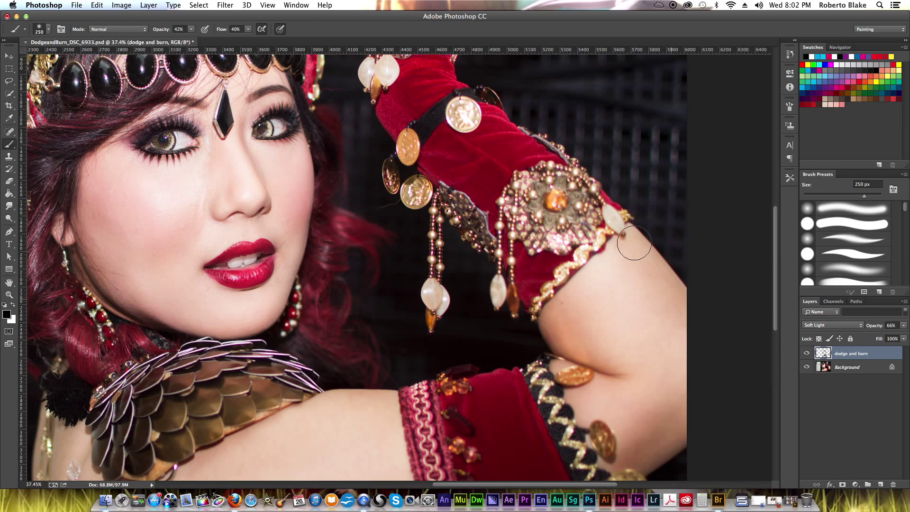
{"action": "left_click_drag", "start_coordinate": [564, 339], "coordinate": [561, 312]}
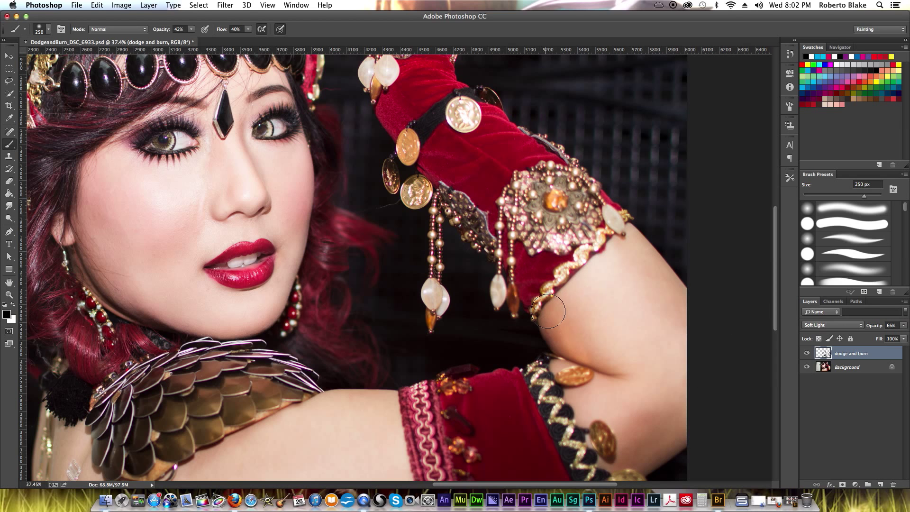
Burn the gold coins, hanging beads and beaded medallion on the red sleeve, using a 150 px brush on the coins
{"action": "left_click_drag", "start_coordinate": [541, 229], "coordinate": [532, 228]}
{"action": "left_click_drag", "start_coordinate": [308, 152], "coordinate": [421, 180]}
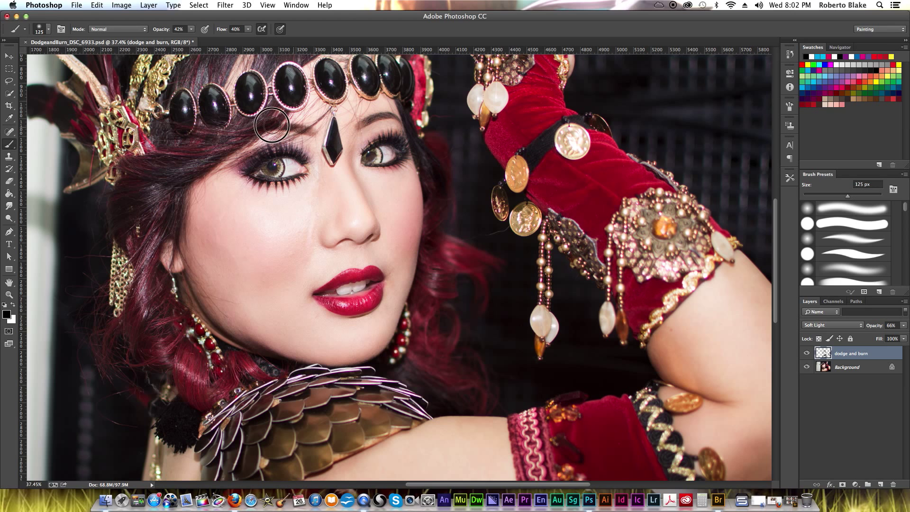
{"action": "key", "text": "bracketright"}
{"action": "scroll", "coordinate": [545, 133], "scroll_direction": "left", "scroll_amount": 3}
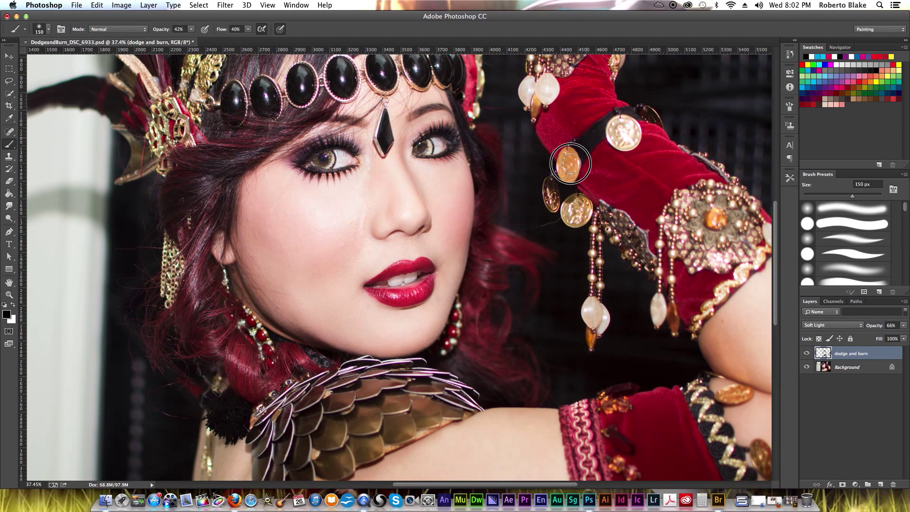
{"action": "left_click_drag", "start_coordinate": [571, 164], "coordinate": [575, 182]}
{"action": "left_click_drag", "start_coordinate": [619, 249], "coordinate": [612, 235]}
{"action": "mouse_move", "coordinate": [693, 236]}
{"action": "left_mouse_down"}
{"action": "mouse_move", "coordinate": [711, 252]}
{"action": "mouse_move", "coordinate": [746, 244]}
{"action": "mouse_move", "coordinate": [735, 242]}
{"action": "mouse_move", "coordinate": [736, 211]}
{"action": "mouse_move", "coordinate": [706, 207]}
{"action": "mouse_move", "coordinate": [731, 196]}
{"action": "mouse_move", "coordinate": [692, 215]}
{"action": "mouse_move", "coordinate": [721, 189]}
{"action": "left_mouse_up"}
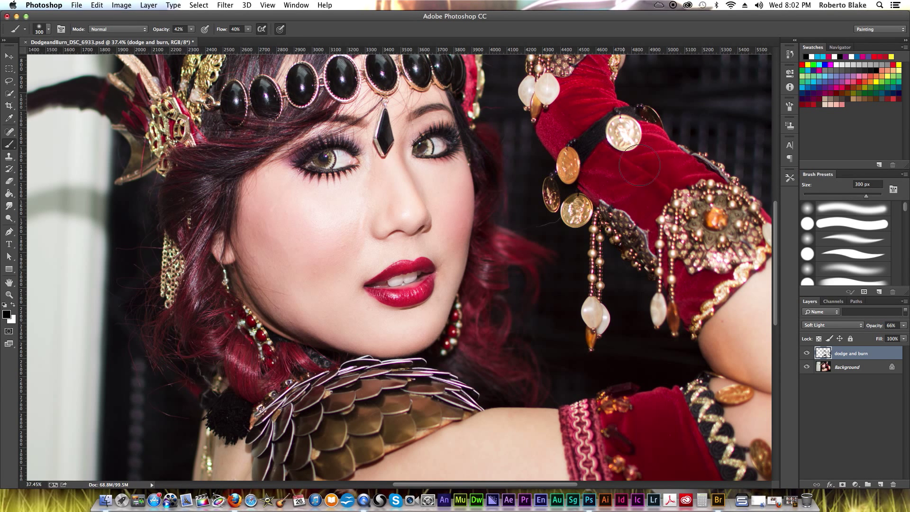
Burn the fingers and palm of the raised hand with a 100 px brush
{"action": "scroll", "coordinate": [639, 165], "scroll_direction": "up", "scroll_amount": 10}
{"action": "scroll", "coordinate": [639, 165], "scroll_direction": "left", "scroll_amount": 3}
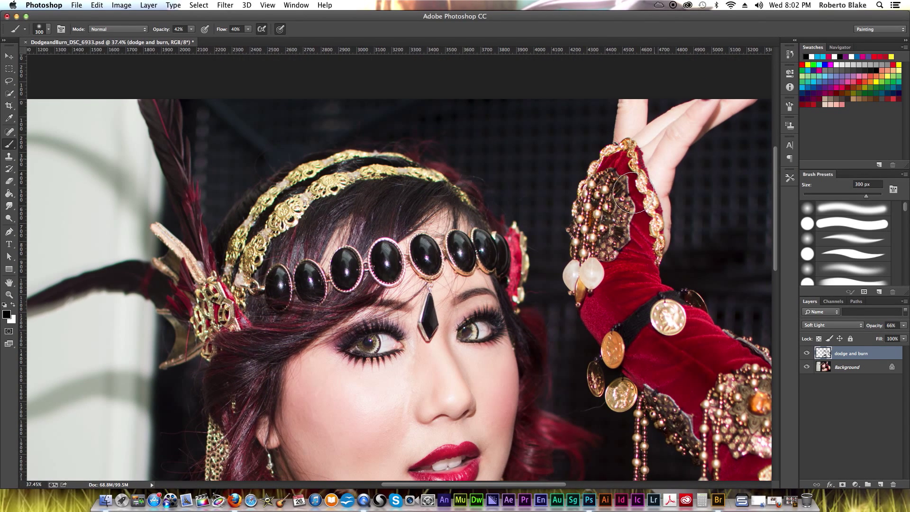
{"action": "key", "text": "bracketleft"}
{"action": "key", "text": "bracketleft"}
{"action": "key", "text": "bracketleft"}
{"action": "key", "text": "bracketleft"}
{"action": "key", "text": "bracketleft"}
{"action": "key", "text": "bracketleft"}
{"action": "mouse_move", "coordinate": [695, 111]}
{"action": "left_mouse_down"}
{"action": "mouse_move", "coordinate": [648, 157]}
{"action": "mouse_move", "coordinate": [670, 118]}
{"action": "left_mouse_up"}
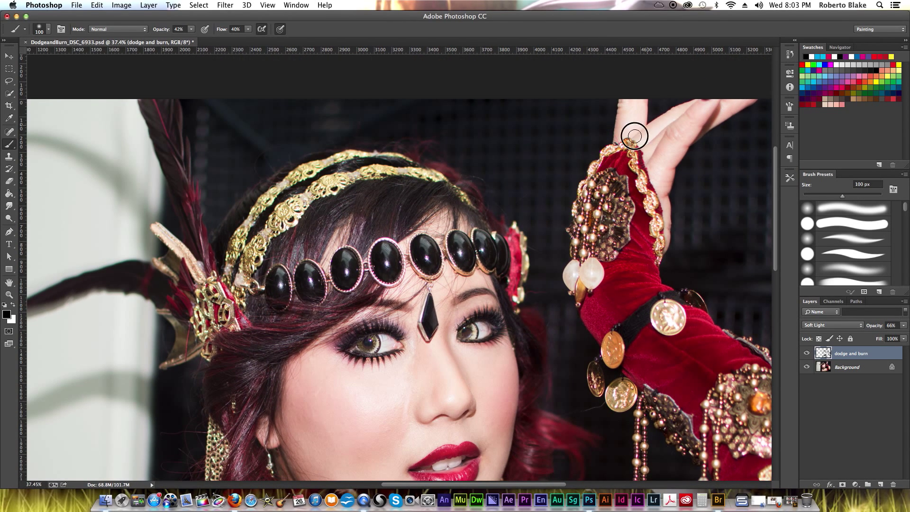
Burn the dark red hair on both sides of the face, around the earrings, with a 175 px brush
{"action": "scroll", "coordinate": [463, 161], "scroll_direction": "down", "scroll_amount": 5}
{"action": "scroll", "coordinate": [462, 162], "scroll_direction": "left", "scroll_amount": 2}
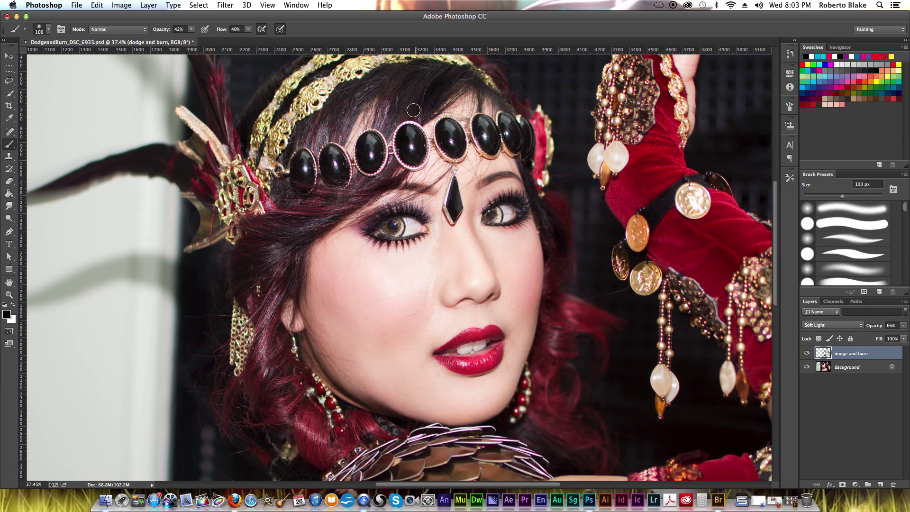
{"action": "key", "text": "bracketright"}
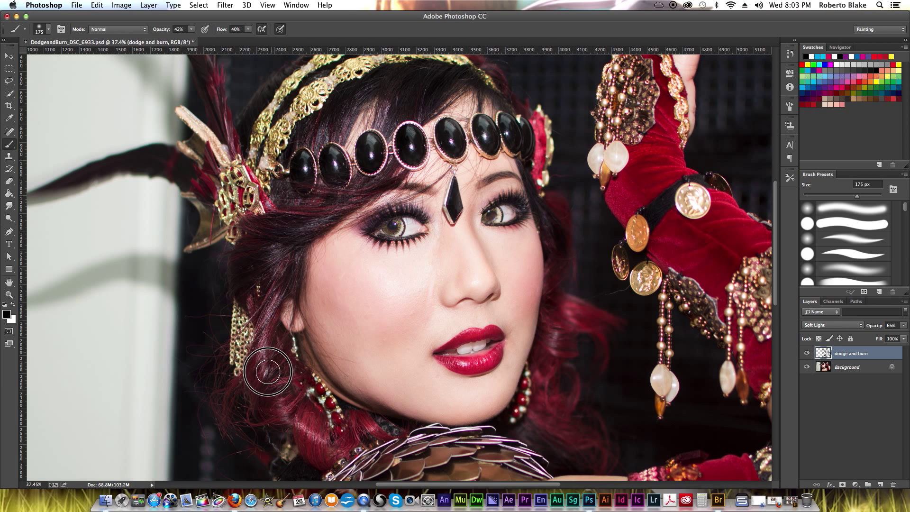
{"action": "mouse_move", "coordinate": [300, 395]}
{"action": "left_mouse_down"}
{"action": "mouse_move", "coordinate": [280, 380]}
{"action": "mouse_move", "coordinate": [288, 392]}
{"action": "mouse_move", "coordinate": [277, 352]}
{"action": "mouse_move", "coordinate": [318, 420]}
{"action": "left_mouse_up"}
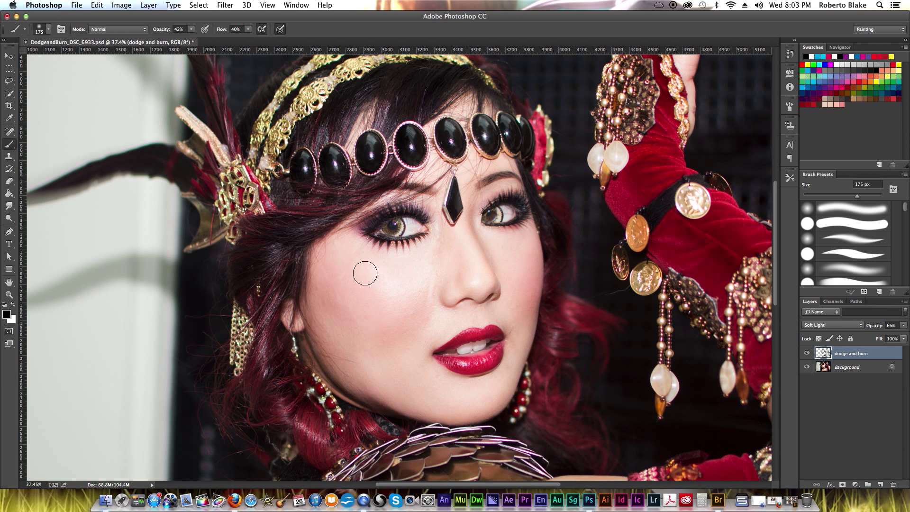
{"action": "mouse_move", "coordinate": [555, 302]}
{"action": "left_mouse_down"}
{"action": "mouse_move", "coordinate": [535, 372]}
{"action": "mouse_move", "coordinate": [548, 339]}
{"action": "mouse_move", "coordinate": [545, 349]}
{"action": "left_mouse_up"}
{"action": "left_click_drag", "start_coordinate": [370, 147], "coordinate": [285, 134]}
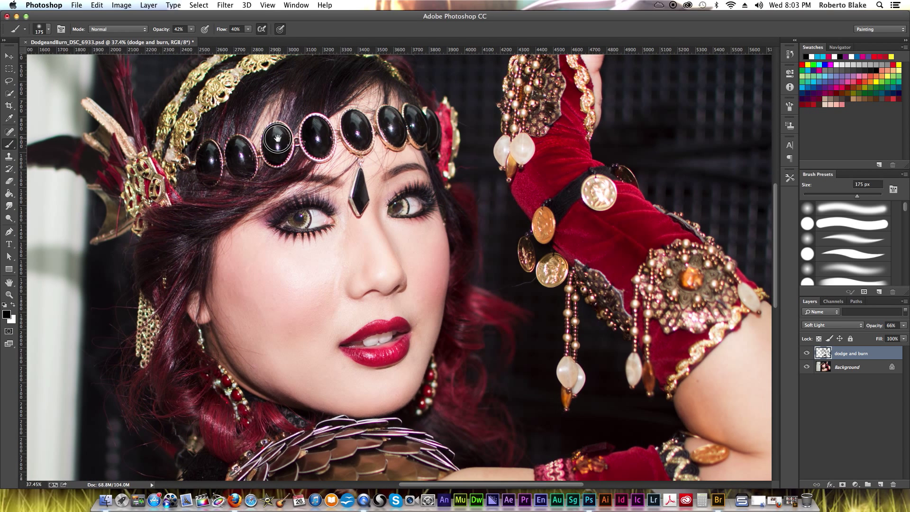
{"action": "mouse_move", "coordinate": [450, 349]}
{"action": "left_mouse_down"}
{"action": "mouse_move", "coordinate": [431, 409]}
{"action": "mouse_move", "coordinate": [435, 378]}
{"action": "left_mouse_up"}
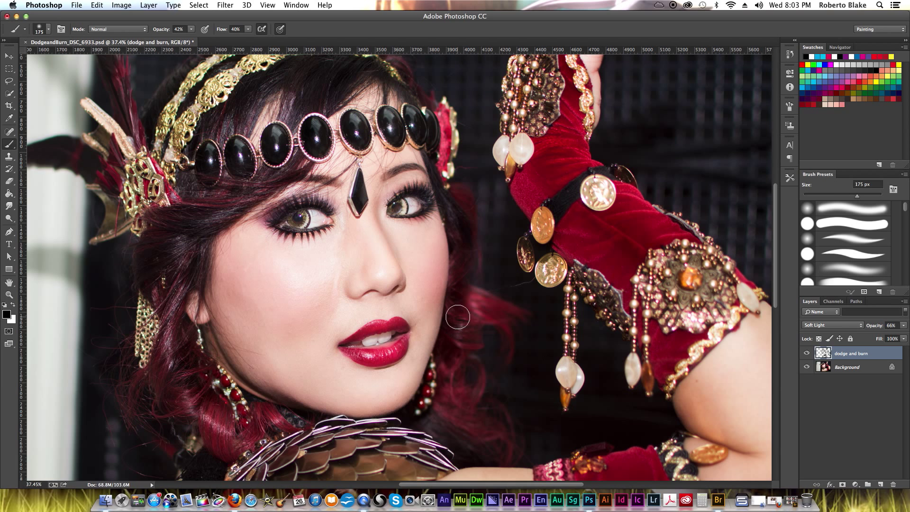
Burn the eyebrows with the brush reduced to 90 px and 60 px
{"action": "key", "text": "bracketleft"}
{"action": "key", "text": "bracketleft"}
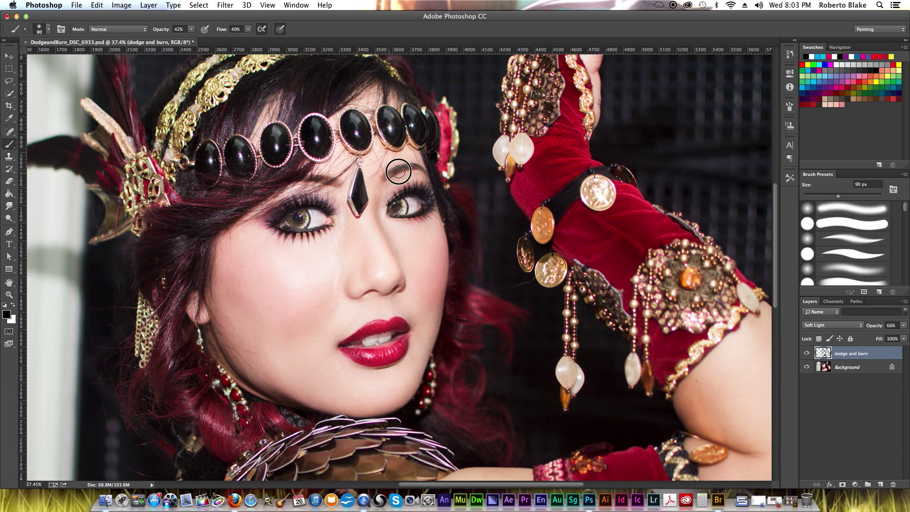
{"action": "left_click_drag", "start_coordinate": [308, 175], "coordinate": [326, 177]}
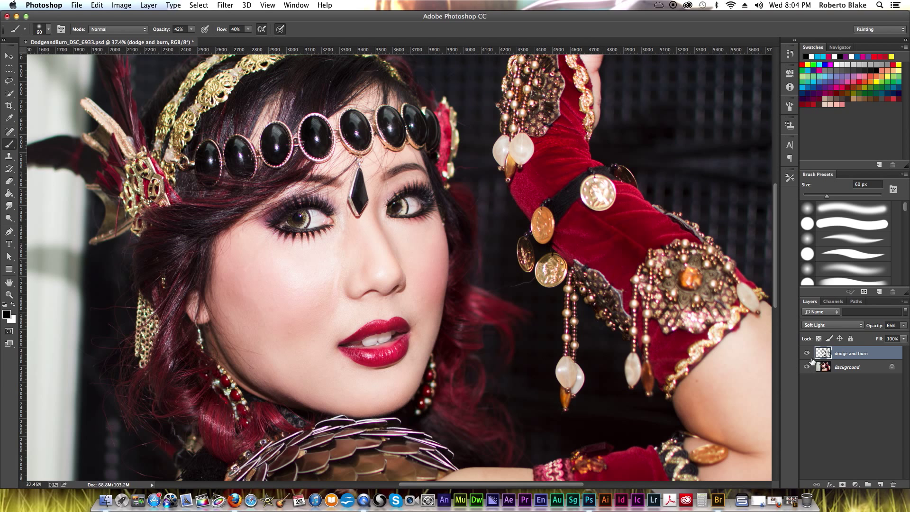
Compare the whole photo with the dodge and burn layer shown and hidden
{"action": "key", "text": "super+minus"}
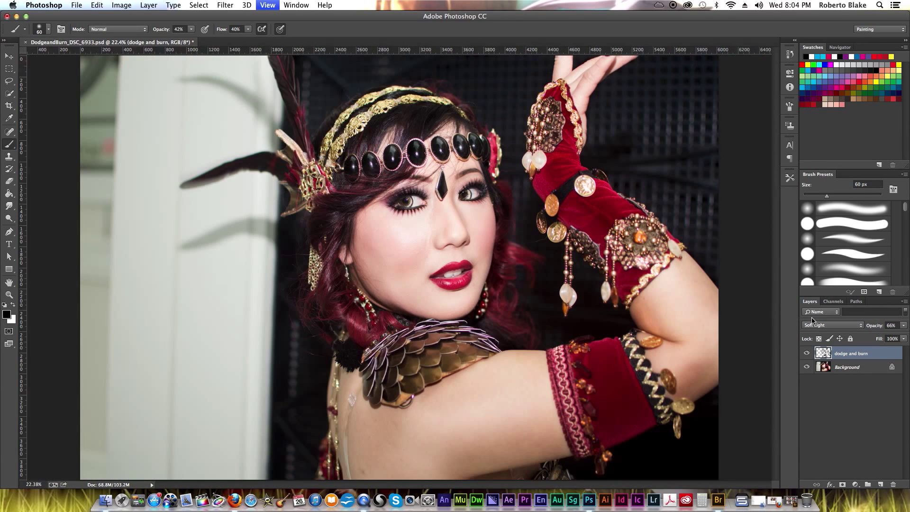
{"action": "left_click", "coordinate": [807, 353]}
{"action": "left_click", "coordinate": [808, 353]}
{"action": "left_click", "coordinate": [807, 354]}
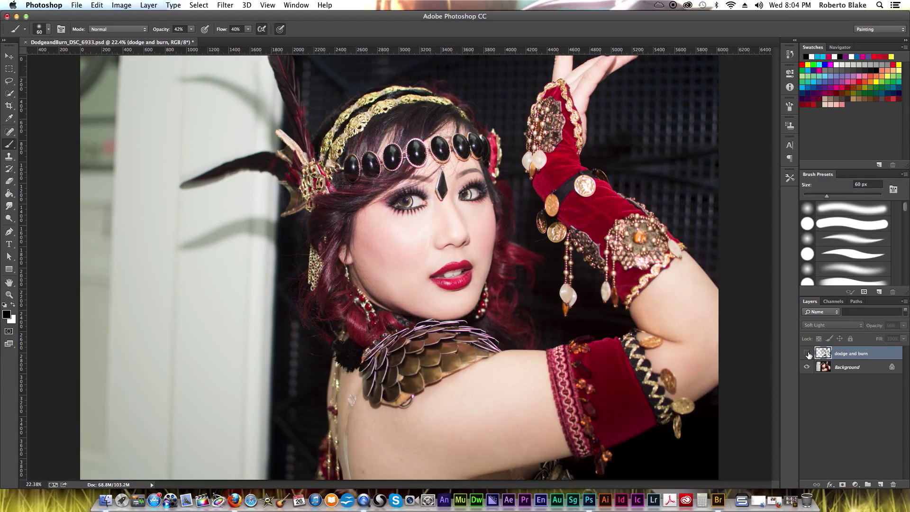
Add a new layer named "dodge" above the visible dodge and burn layer, and rename that existing layer "burn"
{"action": "left_click", "coordinate": [808, 353]}
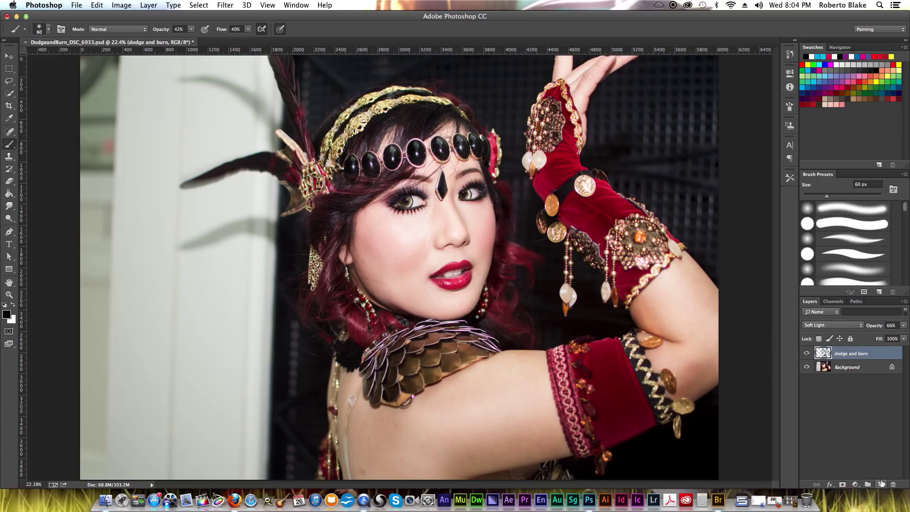
{"action": "left_click", "coordinate": [880, 484]}
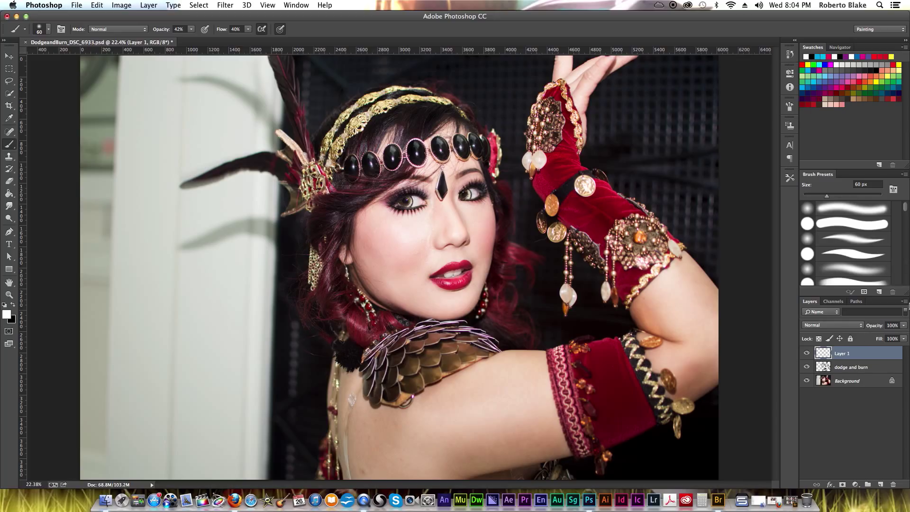
{"action": "double_click", "coordinate": [859, 367]}
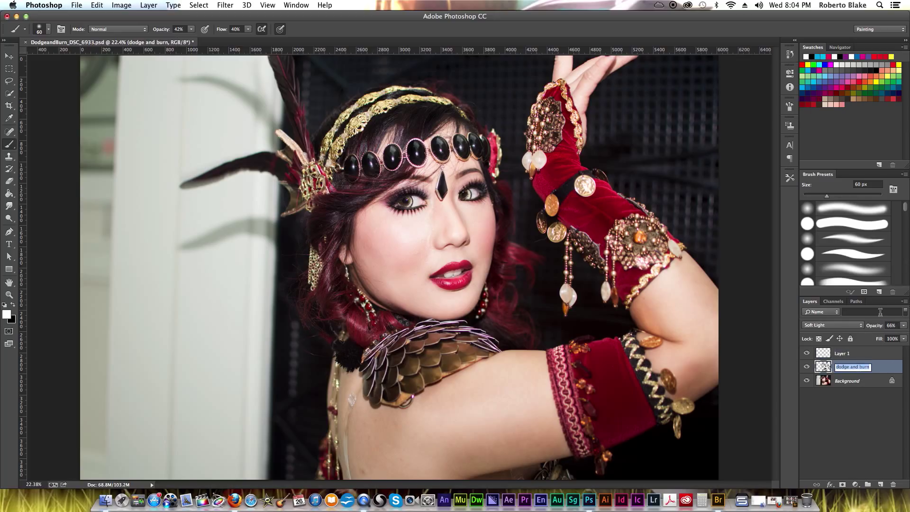
{"action": "type", "text": "burn"}
{"action": "key", "text": "Return"}
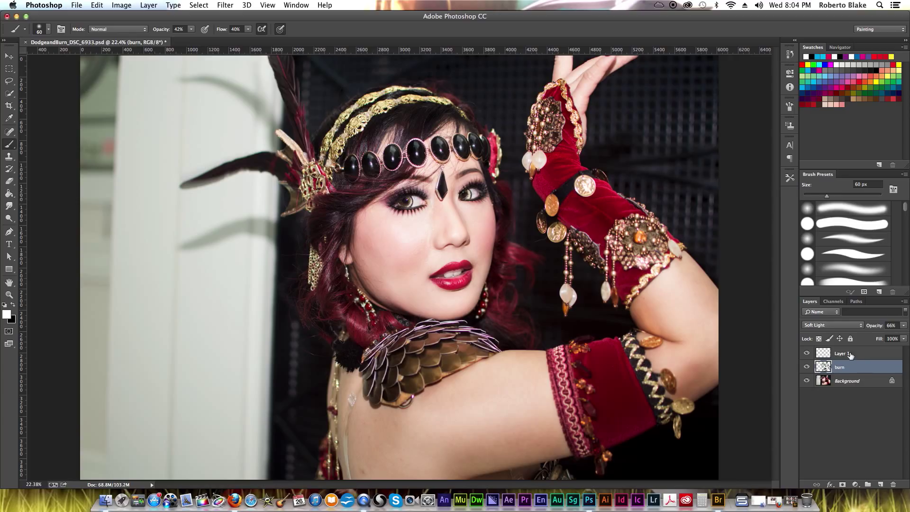
{"action": "double_click", "coordinate": [848, 355]}
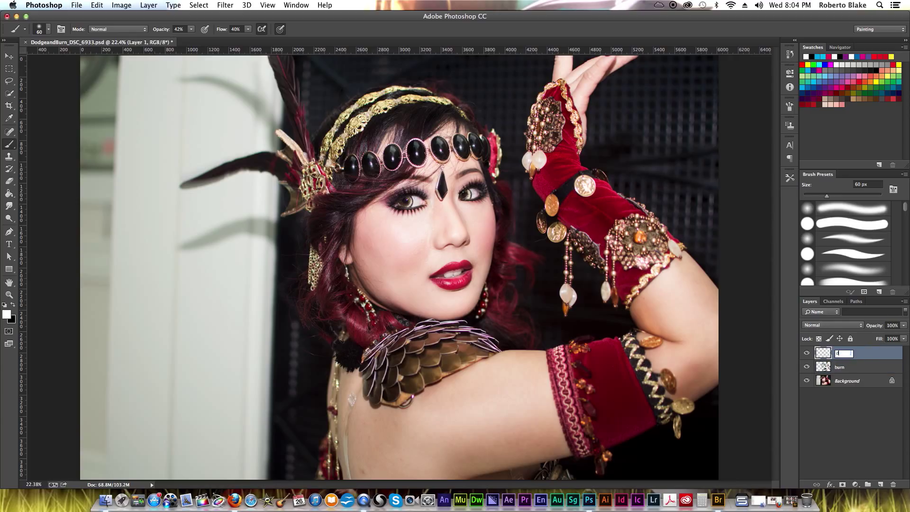
{"action": "type", "text": "dodge"}
{"action": "key", "text": "Return"}
Lock all properties of the burn layer and make the dodge layer active
{"action": "left_click", "coordinate": [861, 365]}
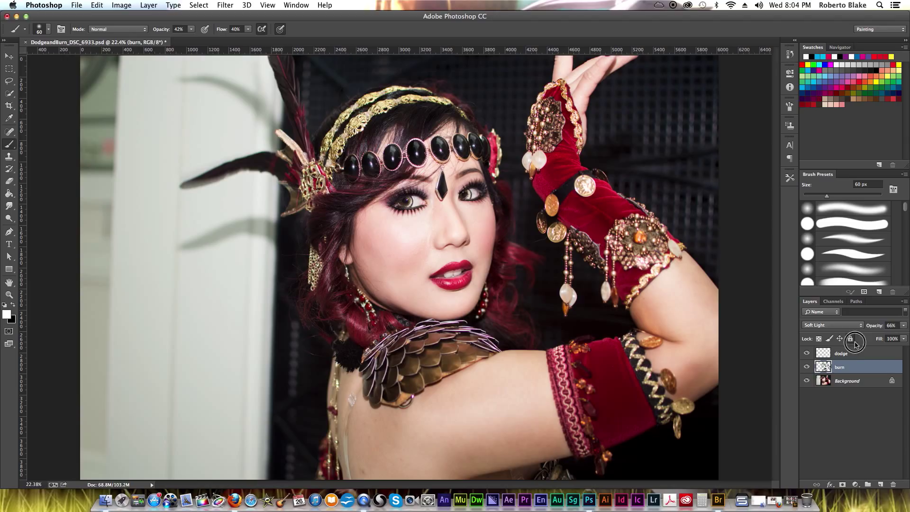
{"action": "left_click", "coordinate": [850, 338]}
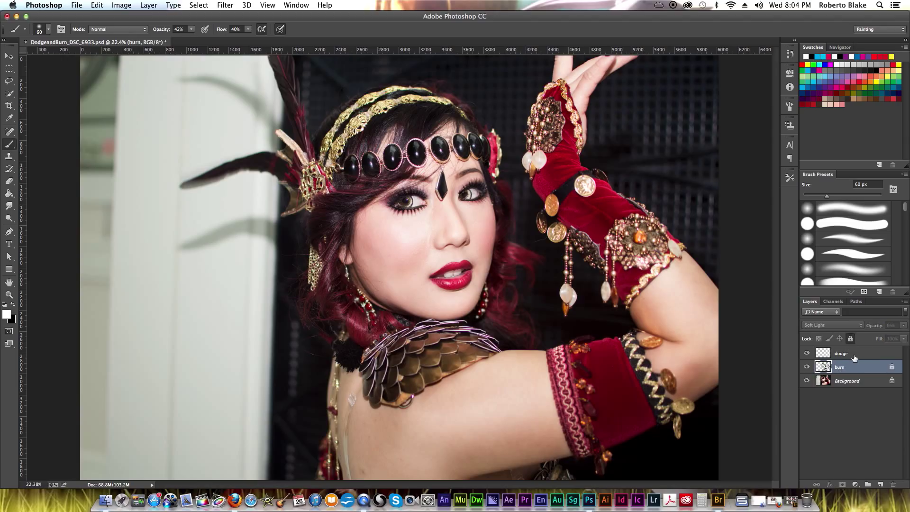
{"action": "left_click", "coordinate": [853, 355]}
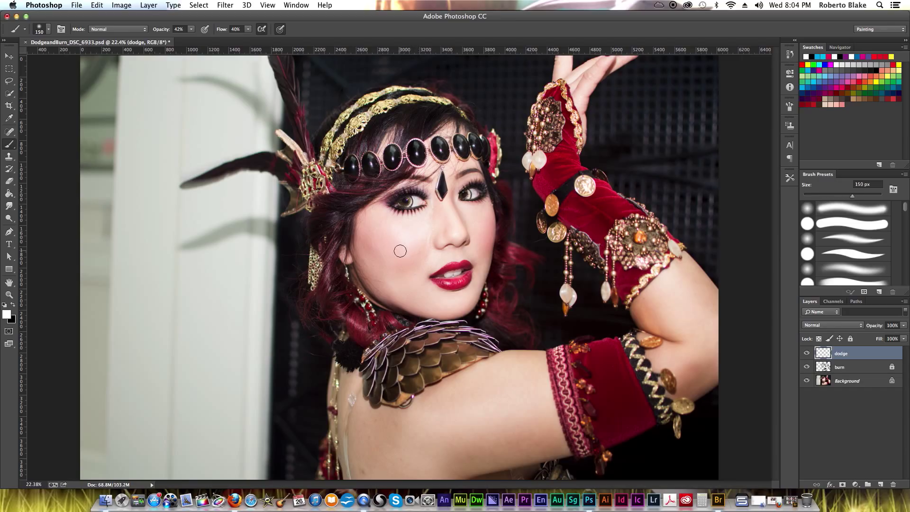
Dodge the upper arm and the skin around the elbow in white with a 700 px brush at 20% opacity
{"action": "key", "text": "bracketright"}
{"action": "key", "text": "bracketright"}
{"action": "key", "text": "bracketright"}
{"action": "key", "text": "bracketleft"}
{"action": "key", "text": "bracketleft"}
{"action": "key", "text": "bracketright"}
{"action": "key", "text": "bracketright"}
{"action": "key", "text": "bracketright"}
{"action": "key", "text": "bracketright"}
{"action": "mouse_move", "coordinate": [512, 413]}
{"action": "left_mouse_down"}
{"action": "mouse_move", "coordinate": [491, 417]}
{"action": "mouse_move", "coordinate": [548, 386]}
{"action": "left_mouse_up"}
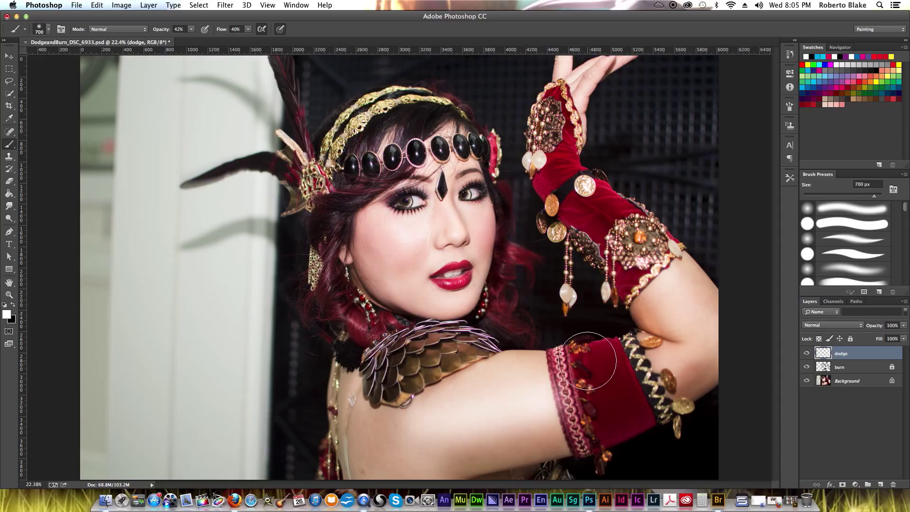
{"action": "key", "text": "super+z"}
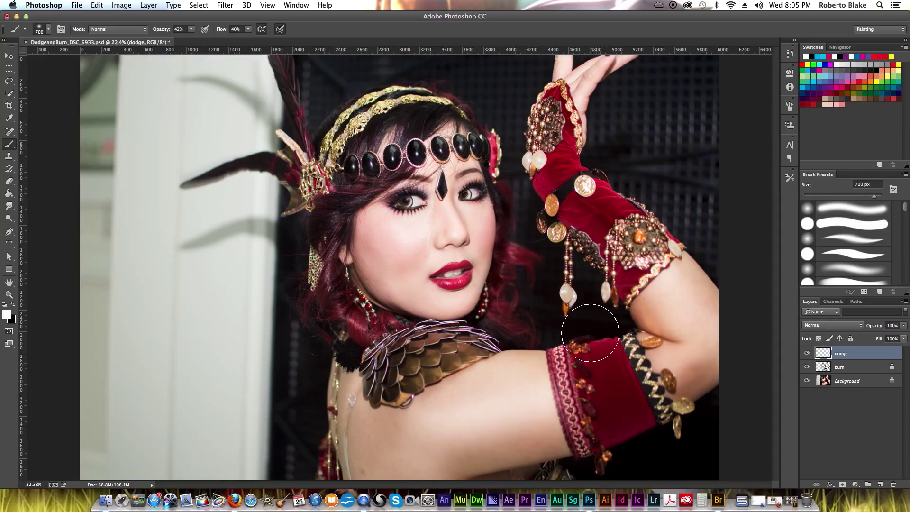
{"action": "left_click_drag", "start_coordinate": [192, 30], "coordinate": [182, 37]}
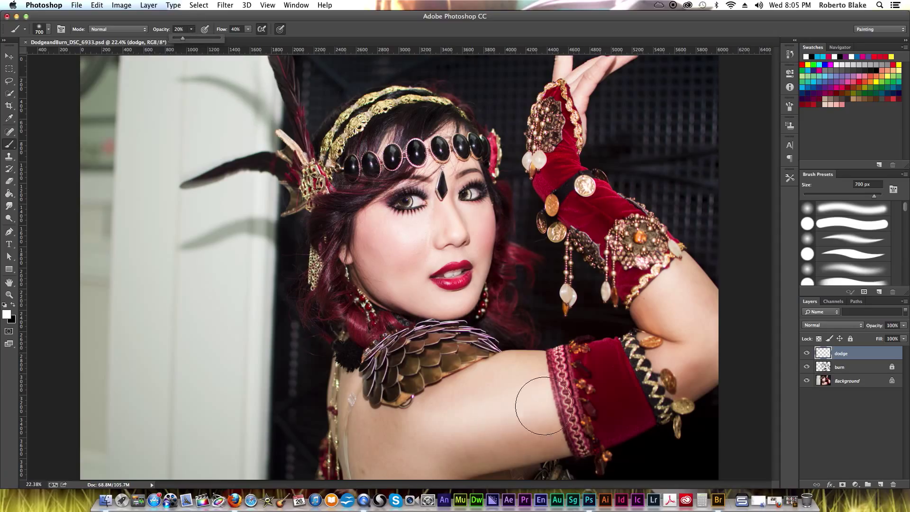
{"action": "left_click_drag", "start_coordinate": [534, 406], "coordinate": [453, 417]}
{"action": "mouse_move", "coordinate": [681, 326]}
{"action": "left_mouse_down"}
{"action": "mouse_move", "coordinate": [710, 316]}
{"action": "mouse_move", "coordinate": [681, 289]}
{"action": "mouse_move", "coordinate": [719, 341]}
{"action": "mouse_move", "coordinate": [668, 286]}
{"action": "mouse_move", "coordinate": [696, 313]}
{"action": "mouse_move", "coordinate": [691, 278]}
{"action": "left_mouse_up"}
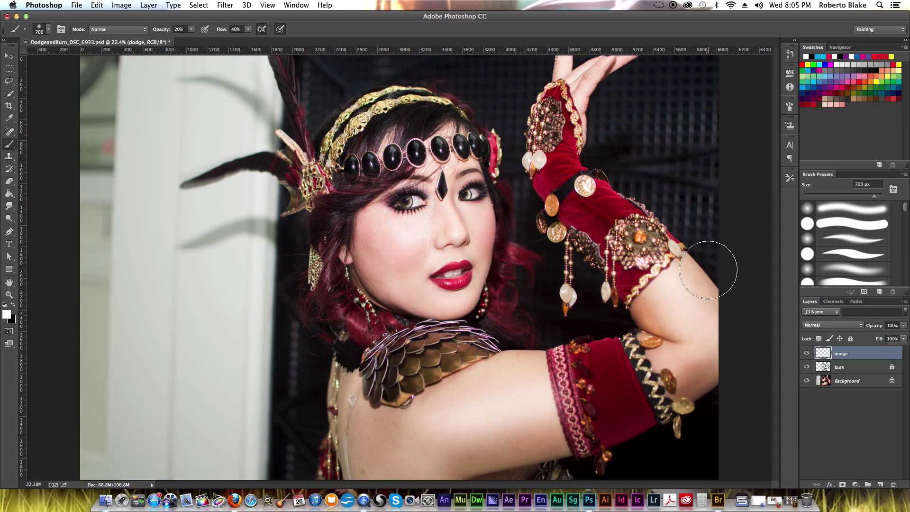
Try to dodge the shoulder and back with a 900 px brush
{"action": "key", "text": "bracketright"}
{"action": "key", "text": "bracketright"}
{"action": "mouse_move", "coordinate": [339, 431]}
{"action": "left_mouse_down"}
{"action": "mouse_move", "coordinate": [406, 456]}
{"action": "mouse_move", "coordinate": [433, 426]}
{"action": "mouse_move", "coordinate": [425, 442]}
{"action": "left_mouse_up"}
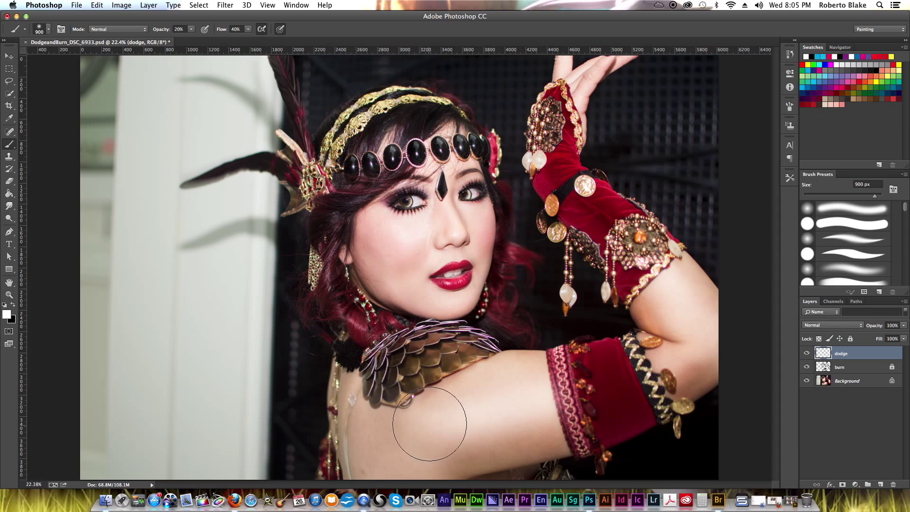
{"action": "key", "text": "super+z"}
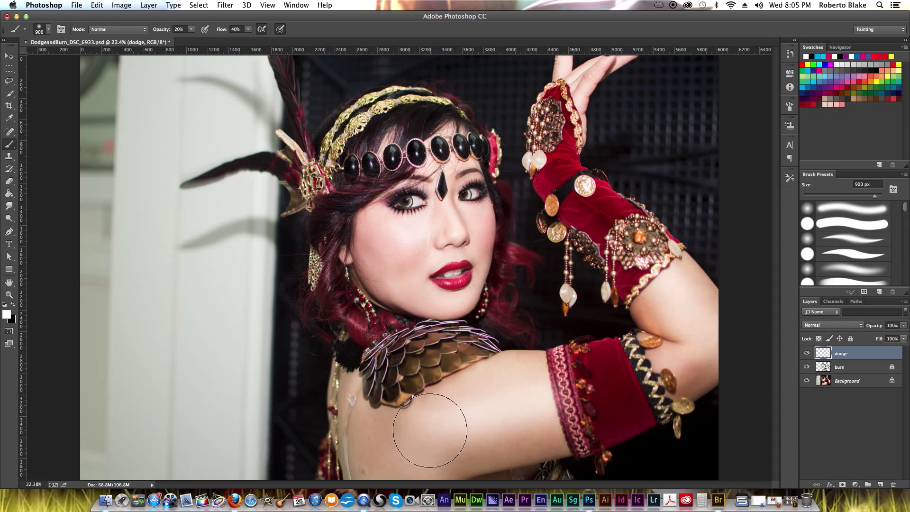
Dodge the center of the face and the beaded wrist ornament with a 600 px brush
{"action": "key", "text": "bracketleft"}
{"action": "key", "text": "bracketleft"}
{"action": "key", "text": "bracketleft"}
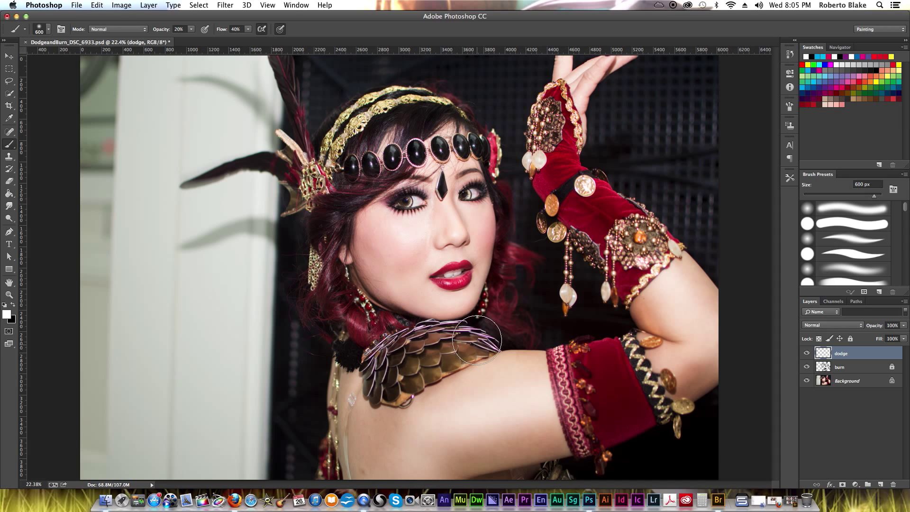
{"action": "left_click", "coordinate": [451, 176]}
{"action": "left_click_drag", "start_coordinate": [555, 121], "coordinate": [545, 145]}
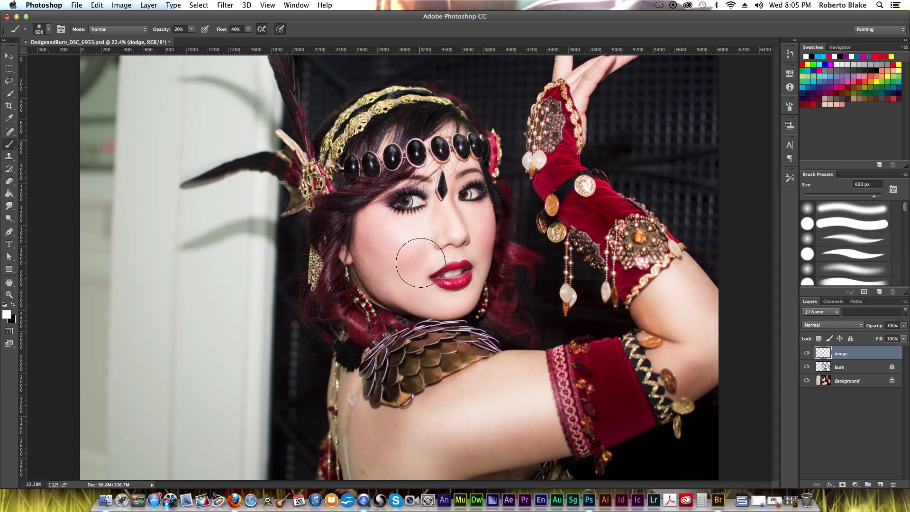
Dodge the dark background and red sleeve around the raised forearm with a 1500 px brush
{"action": "key", "text": "bracketright"}
{"action": "key", "text": "bracketright"}
{"action": "key", "text": "bracketright"}
{"action": "key", "text": "bracketright"}
{"action": "key", "text": "bracketright"}
{"action": "key", "text": "bracketright"}
{"action": "key", "text": "bracketright"}
{"action": "key", "text": "bracketright"}
{"action": "key", "text": "bracketright"}
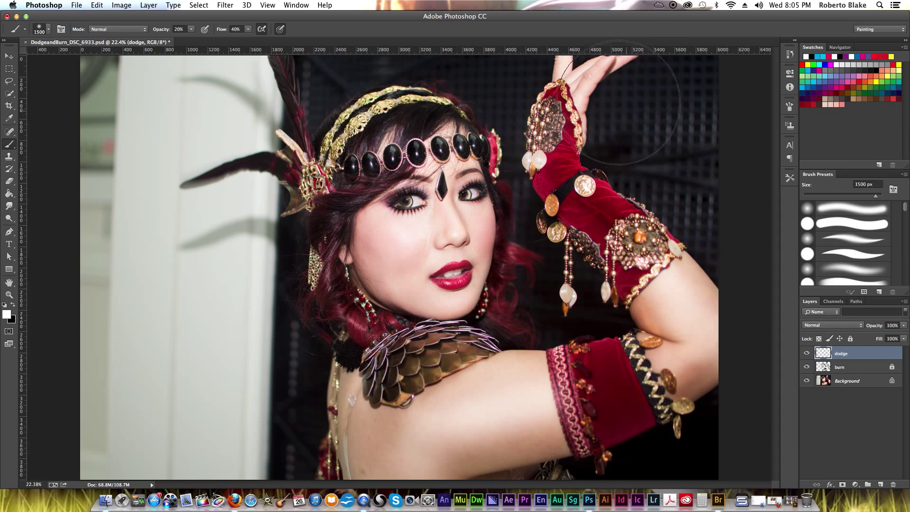
{"action": "mouse_move", "coordinate": [626, 111]}
{"action": "left_mouse_down"}
{"action": "mouse_move", "coordinate": [599, 163]}
{"action": "mouse_move", "coordinate": [605, 151]}
{"action": "left_mouse_up"}
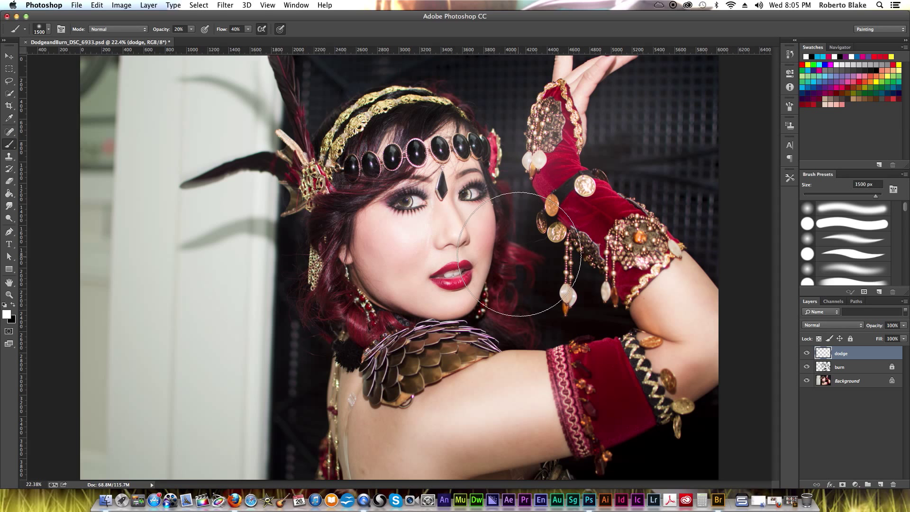
Dodge both eyes on the dodge layer with a 70 px brush
{"action": "key", "text": "z"}
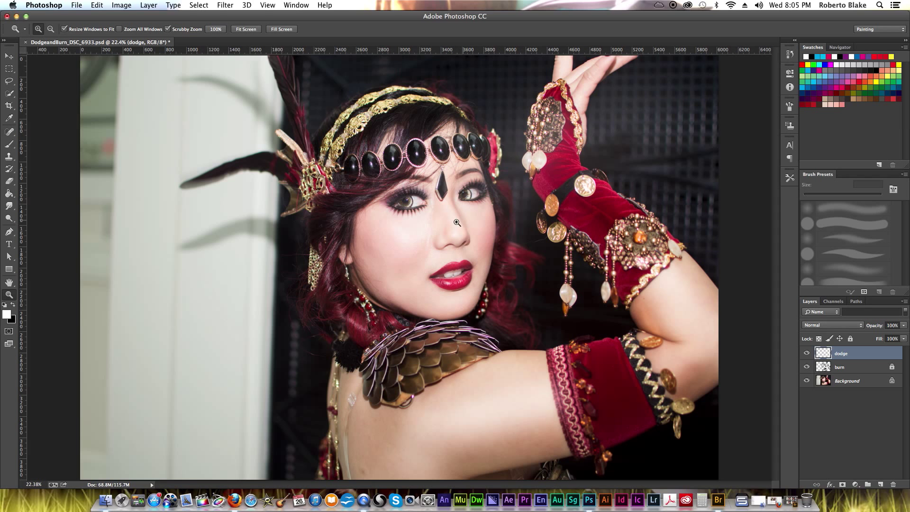
{"action": "left_click_drag", "start_coordinate": [433, 231], "coordinate": [476, 189]}
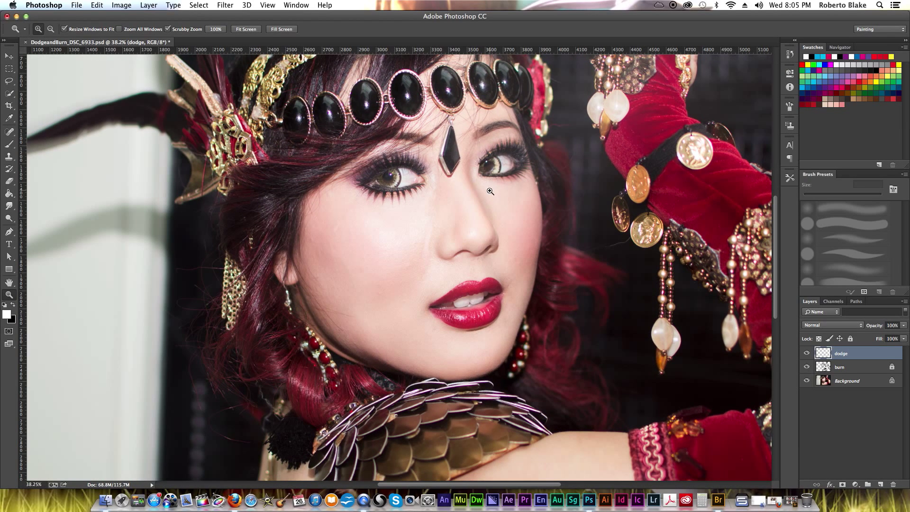
{"action": "key", "text": "b"}
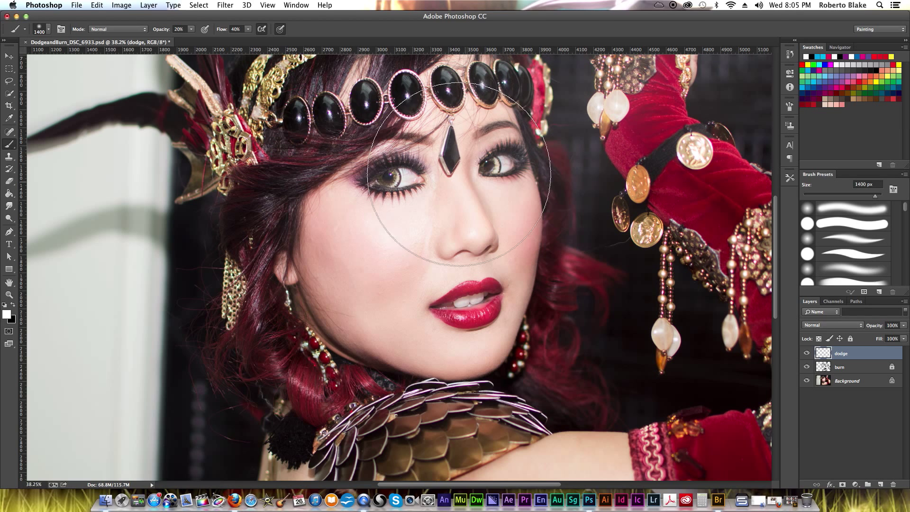
{"action": "key", "text": "bracketleft"}
{"action": "key", "text": "bracketleft"}
{"action": "key", "text": "bracketleft"}
{"action": "key", "text": "bracketleft"}
{"action": "key", "text": "bracketleft"}
{"action": "key", "text": "bracketleft"}
{"action": "key", "text": "bracketleft"}
{"action": "key", "text": "bracketleft"}
{"action": "key", "text": "bracketleft"}
{"action": "key", "text": "bracketleft"}
{"action": "key", "text": "bracketleft"}
{"action": "key", "text": "bracketleft"}
{"action": "key", "text": "bracketleft"}
{"action": "key", "text": "bracketleft"}
{"action": "key", "text": "bracketleft"}
{"action": "key", "text": "bracketleft"}
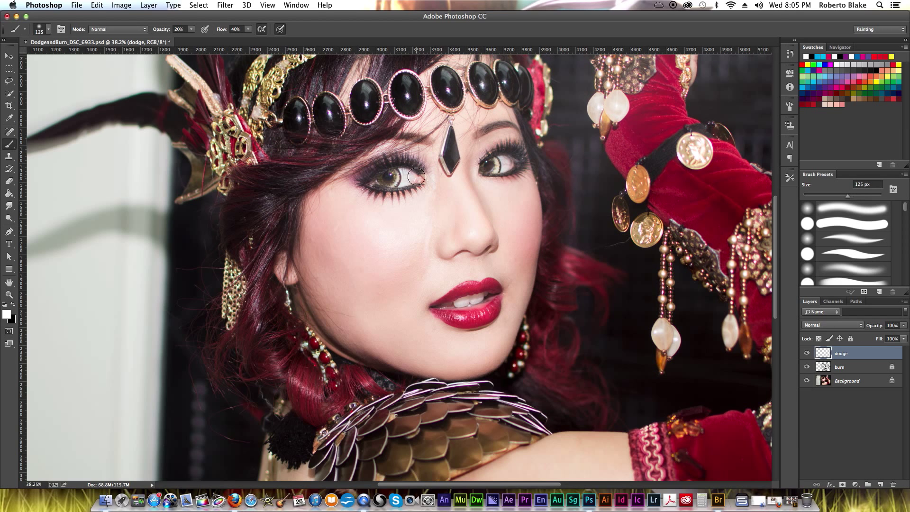
{"action": "mouse_move", "coordinate": [409, 178]}
{"action": "left_mouse_down"}
{"action": "mouse_move", "coordinate": [401, 175]}
{"action": "mouse_move", "coordinate": [409, 181]}
{"action": "mouse_move", "coordinate": [400, 186]}
{"action": "left_mouse_up"}
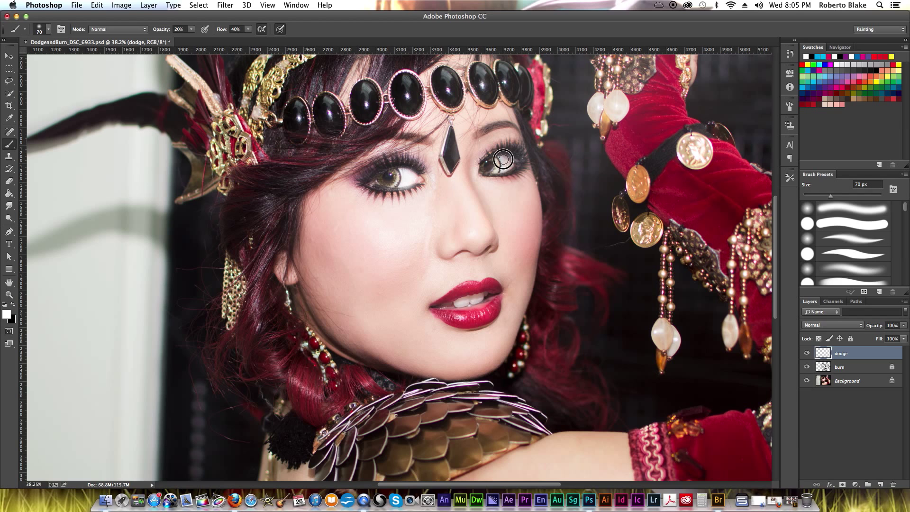
{"action": "mouse_move", "coordinate": [503, 160]}
{"action": "left_mouse_down"}
{"action": "mouse_move", "coordinate": [499, 169]}
{"action": "mouse_move", "coordinate": [514, 167]}
{"action": "mouse_move", "coordinate": [507, 163]}
{"action": "left_mouse_up"}
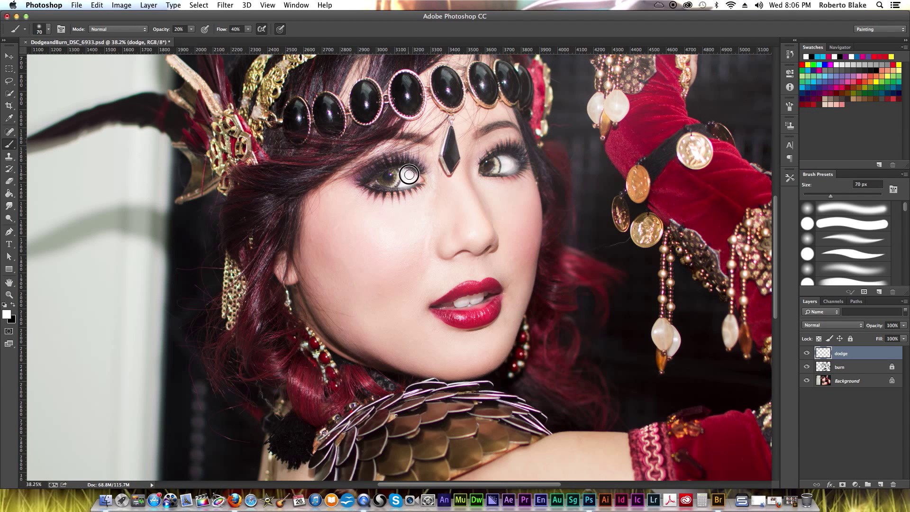
{"action": "left_click_drag", "start_coordinate": [409, 175], "coordinate": [405, 179]}
Erase the excess dodging around the lashes and lids of both eyes with a 100 px eraser
{"action": "key", "text": "e"}
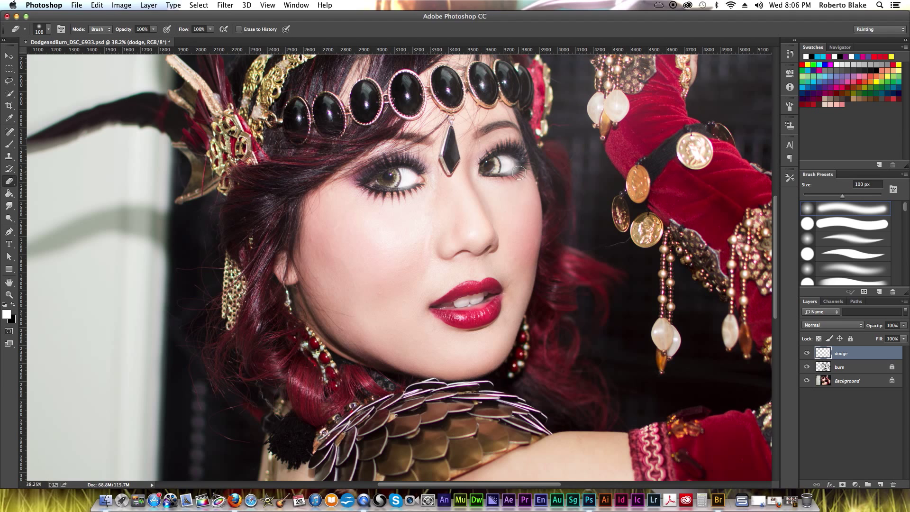
{"action": "mouse_move", "coordinate": [518, 173]}
{"action": "left_mouse_down"}
{"action": "mouse_move", "coordinate": [500, 179]}
{"action": "mouse_move", "coordinate": [514, 171]}
{"action": "mouse_move", "coordinate": [517, 153]}
{"action": "mouse_move", "coordinate": [527, 161]}
{"action": "mouse_move", "coordinate": [480, 175]}
{"action": "left_mouse_up"}
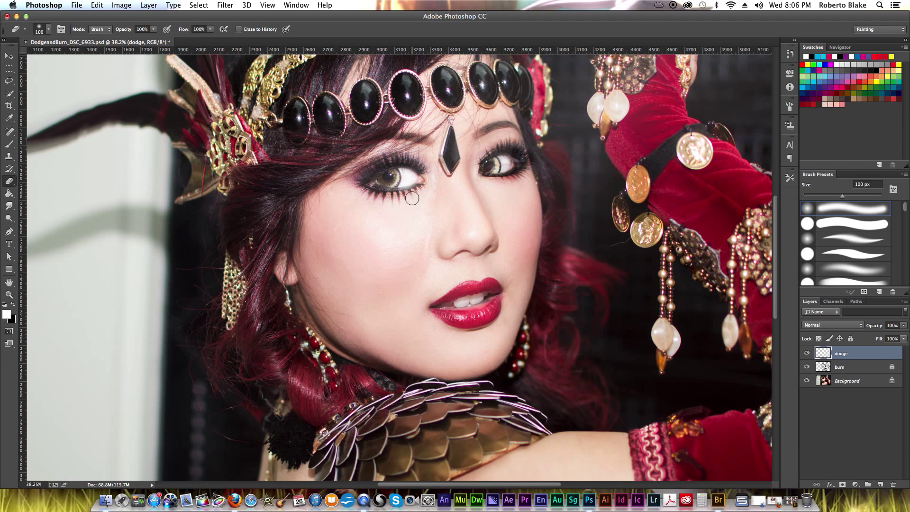
{"action": "mouse_move", "coordinate": [423, 187]}
{"action": "left_mouse_down"}
{"action": "mouse_move", "coordinate": [398, 197]}
{"action": "mouse_move", "coordinate": [358, 187]}
{"action": "mouse_move", "coordinate": [391, 158]}
{"action": "mouse_move", "coordinate": [423, 165]}
{"action": "mouse_move", "coordinate": [395, 155]}
{"action": "mouse_move", "coordinate": [429, 164]}
{"action": "left_mouse_up"}
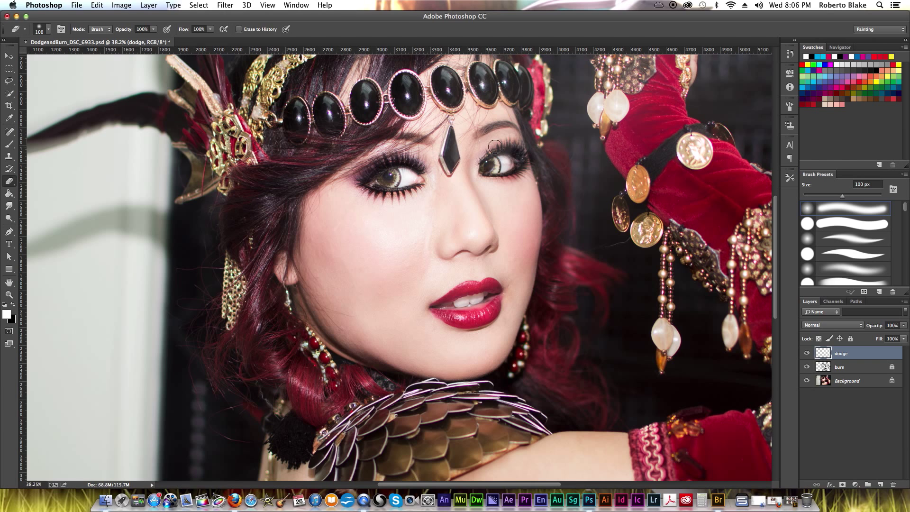
{"action": "mouse_move", "coordinate": [498, 149]}
{"action": "left_mouse_down"}
{"action": "mouse_move", "coordinate": [489, 148]}
{"action": "mouse_move", "coordinate": [516, 152]}
{"action": "left_mouse_up"}
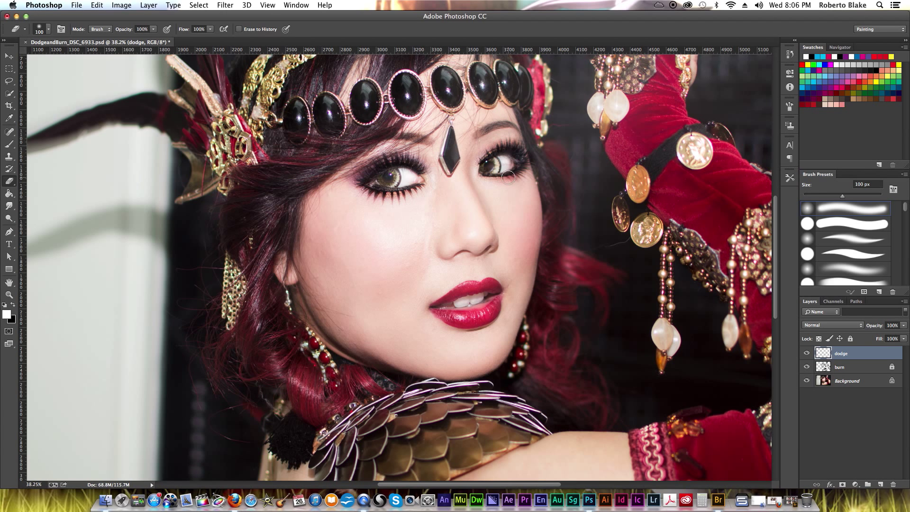
Dodge the cheek below the eye beside the nose, near the face's outer edge, with a 200 px brush
{"action": "key", "text": "b"}
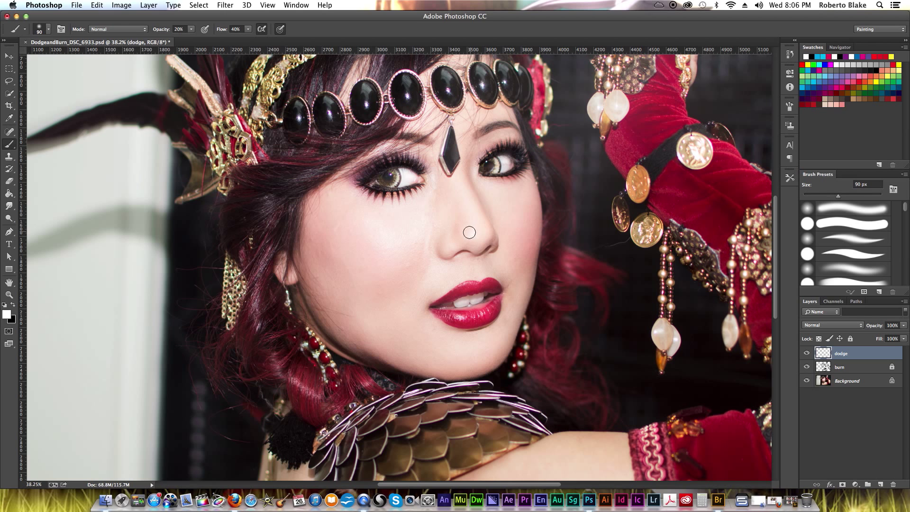
{"action": "key", "text": "bracketright"}
{"action": "key", "text": "bracketright"}
{"action": "key", "text": "bracketright"}
{"action": "key", "text": "bracketright"}
{"action": "key", "text": "bracketright"}
{"action": "mouse_move", "coordinate": [522, 211]}
{"action": "left_mouse_down"}
{"action": "mouse_move", "coordinate": [515, 220]}
{"action": "mouse_move", "coordinate": [534, 214]}
{"action": "left_mouse_up"}
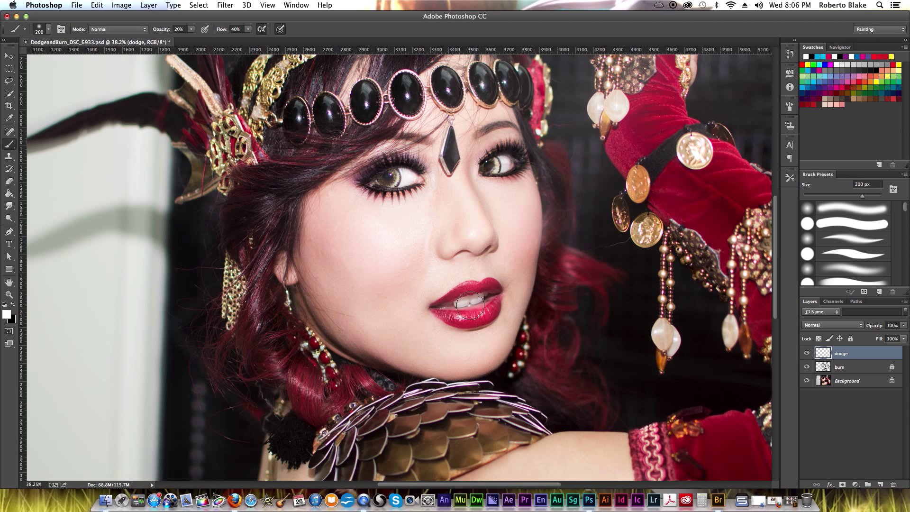
Dodge the teeth and erase the excess dodging around the corner of the lips with a 100 px eraser
{"action": "mouse_move", "coordinate": [461, 310]}
{"action": "left_mouse_down"}
{"action": "mouse_move", "coordinate": [488, 303]}
{"action": "mouse_move", "coordinate": [467, 304]}
{"action": "mouse_move", "coordinate": [473, 299]}
{"action": "left_mouse_up"}
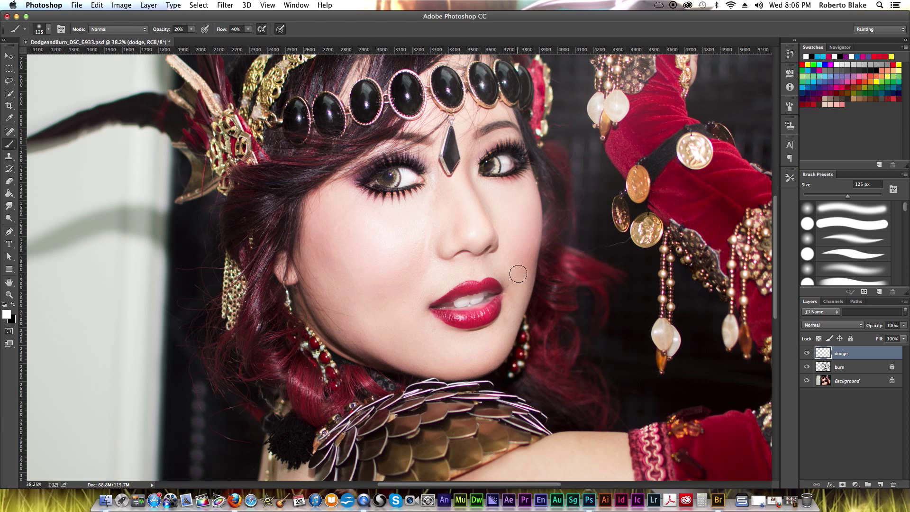
{"action": "key", "text": "e"}
{"action": "mouse_move", "coordinate": [504, 293]}
{"action": "left_mouse_down"}
{"action": "mouse_move", "coordinate": [494, 291]}
{"action": "mouse_move", "coordinate": [449, 319]}
{"action": "mouse_move", "coordinate": [426, 309]}
{"action": "mouse_move", "coordinate": [500, 284]}
{"action": "left_mouse_up"}
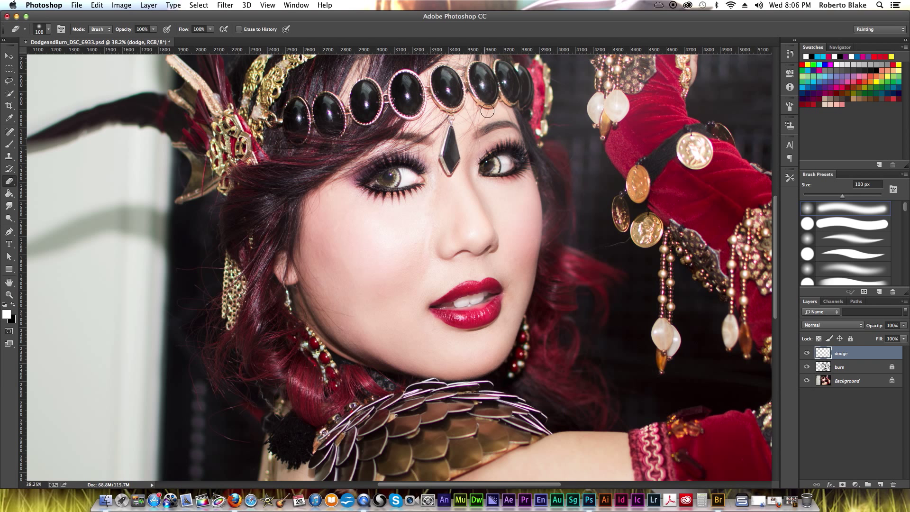
Try to erase part of the dodging on the upper arm with a 500 px eraser
{"action": "key", "text": "super+0"}
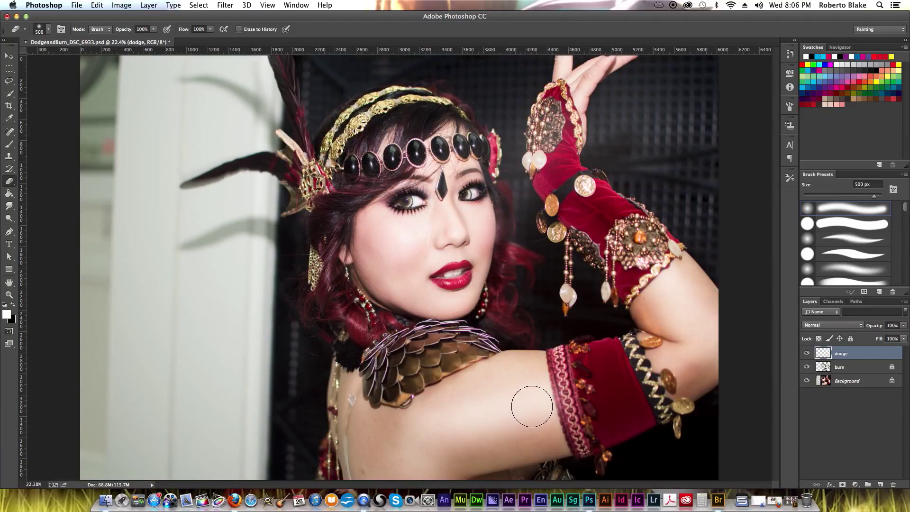
{"action": "key", "text": "bracketright"}
{"action": "key", "text": "bracketright"}
{"action": "key", "text": "bracketright"}
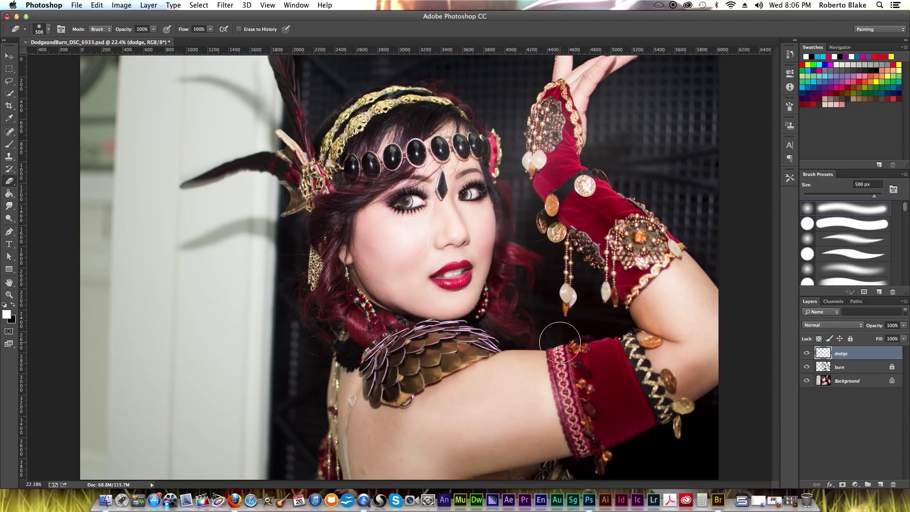
{"action": "key", "text": "super+z"}
{"action": "key", "text": "b"}
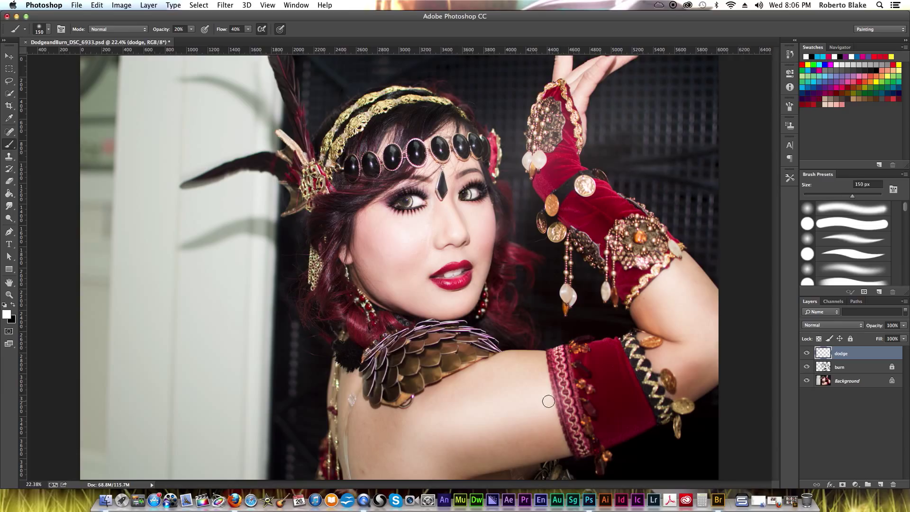
Dodge the skin around the elbow at the photo's edge with a 600 px brush, and reduce the brush to 70 px
{"action": "key", "text": "bracketright"}
{"action": "key", "text": "bracketright"}
{"action": "key", "text": "bracketright"}
{"action": "key", "text": "bracketright"}
{"action": "left_click_drag", "start_coordinate": [682, 368], "coordinate": [722, 337]}
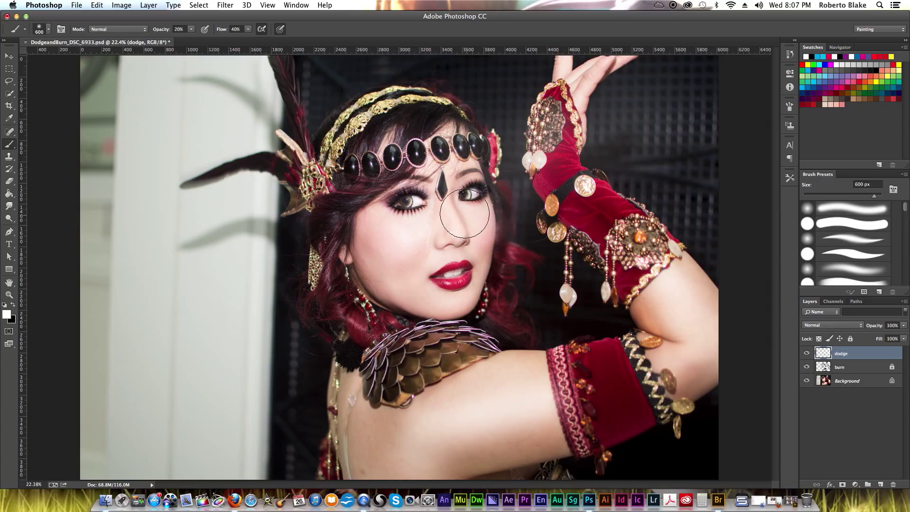
{"action": "key", "text": "bracketleft"}
{"action": "key", "text": "bracketleft"}
{"action": "key", "text": "bracketleft"}
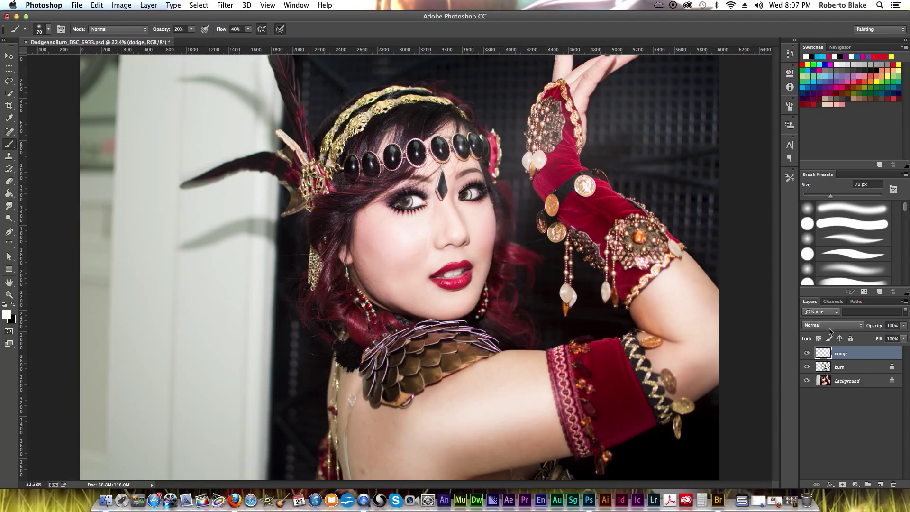
Set the dodge layer's blend mode to Soft Light and compare the photo with the layer hidden and shown
{"action": "left_click", "coordinate": [830, 330]}
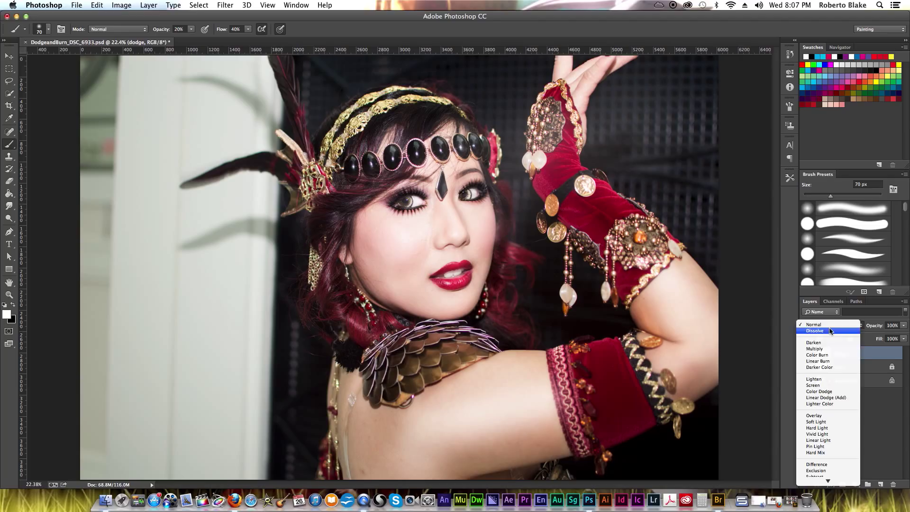
{"action": "left_click", "coordinate": [832, 422]}
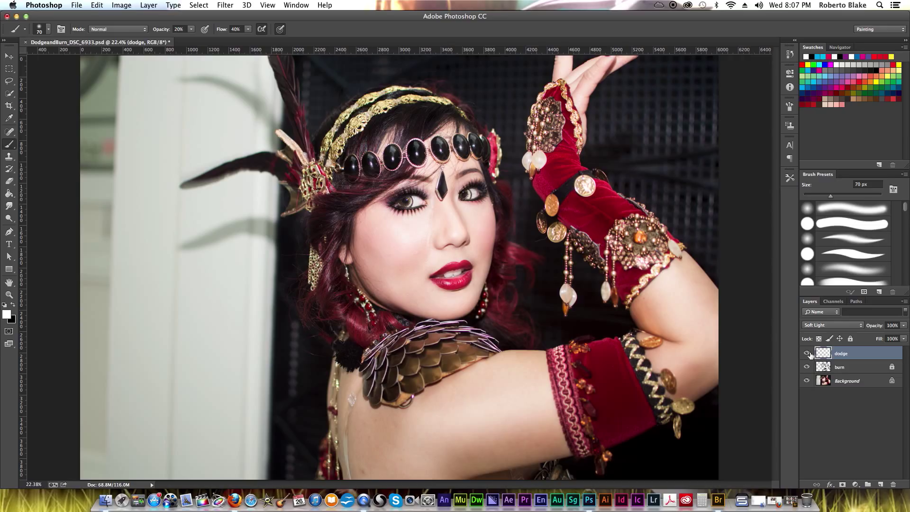
{"action": "left_click", "coordinate": [807, 354]}
{"action": "left_click", "coordinate": [807, 354]}
{"action": "left_click", "coordinate": [807, 354]}
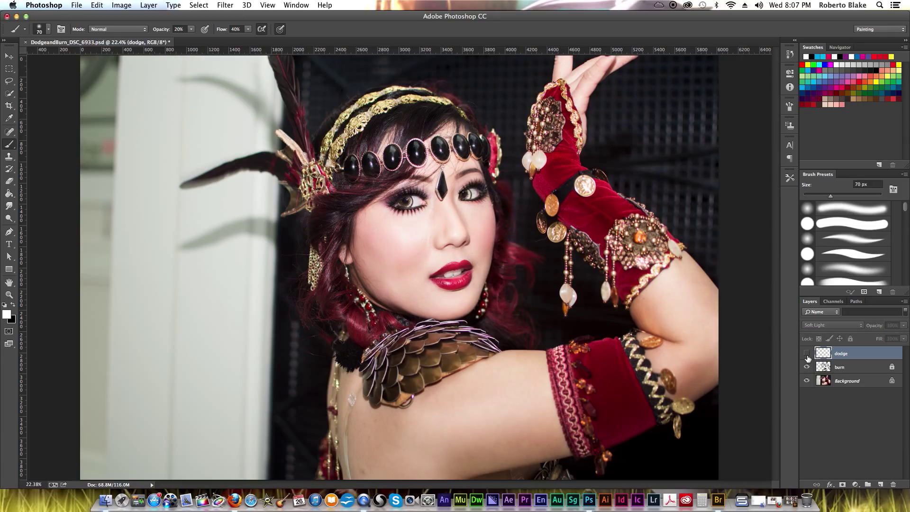
{"action": "left_click", "coordinate": [807, 353]}
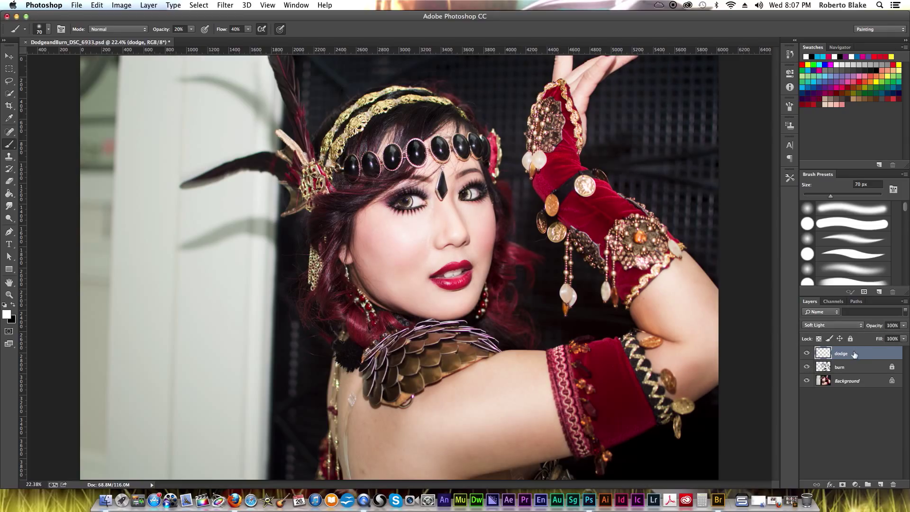
Try the Overlay blend mode on the dodge layer and switch it back to Soft Light
{"action": "left_click", "coordinate": [838, 327]}
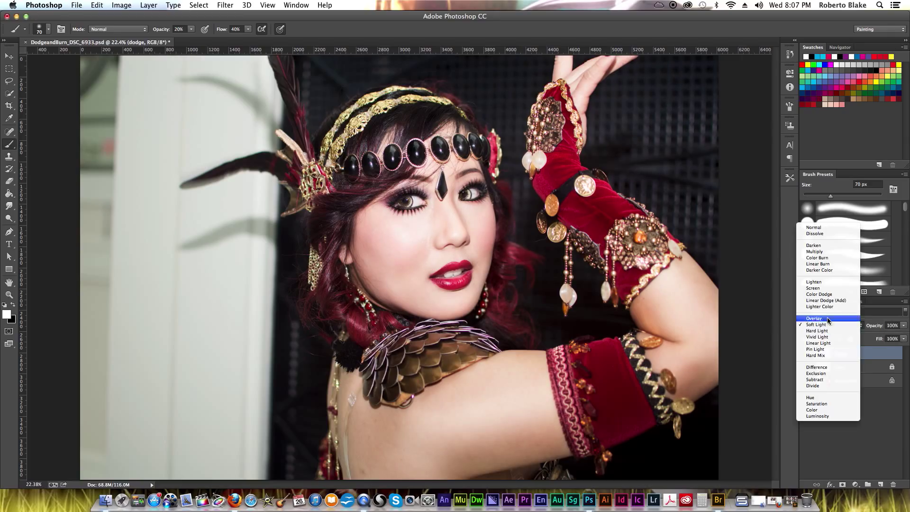
{"action": "left_click", "coordinate": [828, 318]}
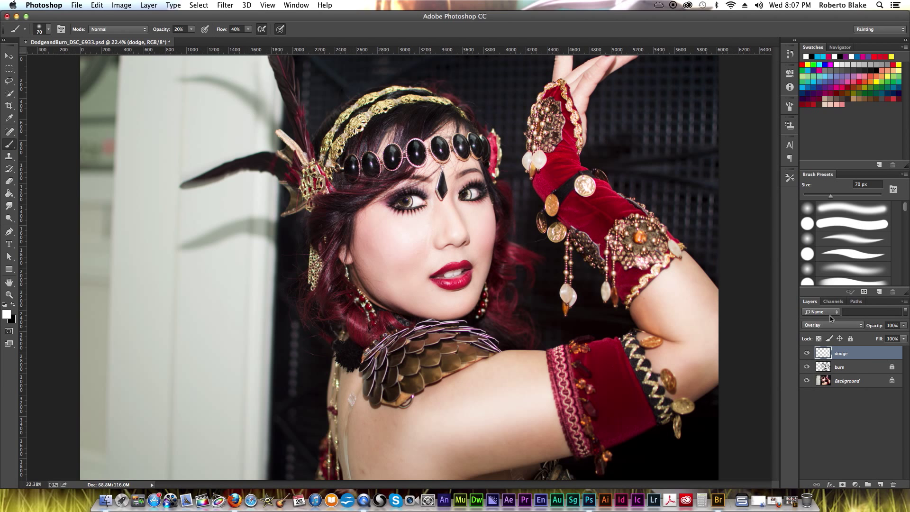
{"action": "left_click", "coordinate": [827, 328]}
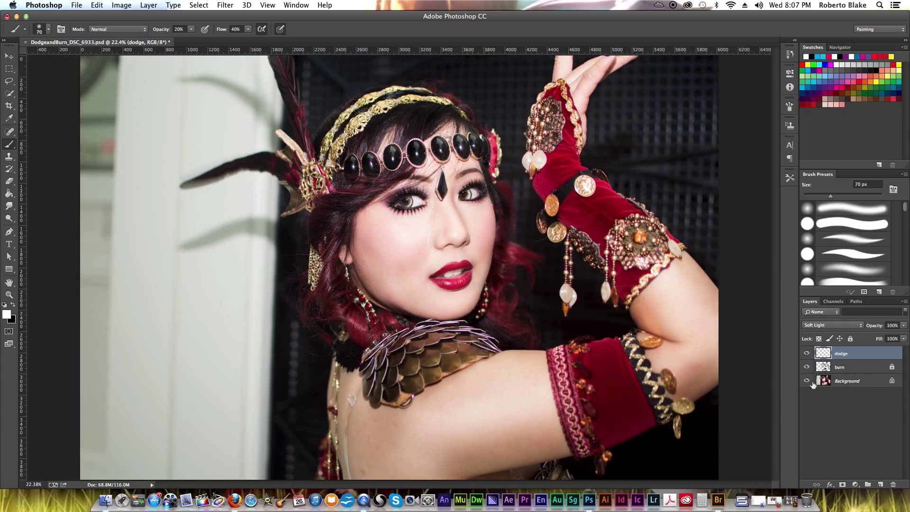
Group the dodge and burn layers and rename the group "dodge and burn"
{"action": "left_click", "coordinate": [861, 365]}
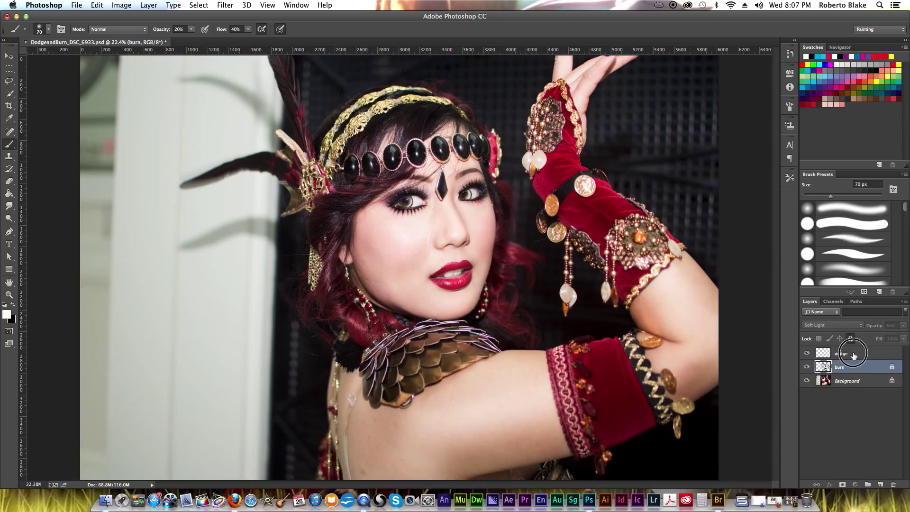
{"action": "left_click", "coordinate": [856, 354], "text": "shift"}
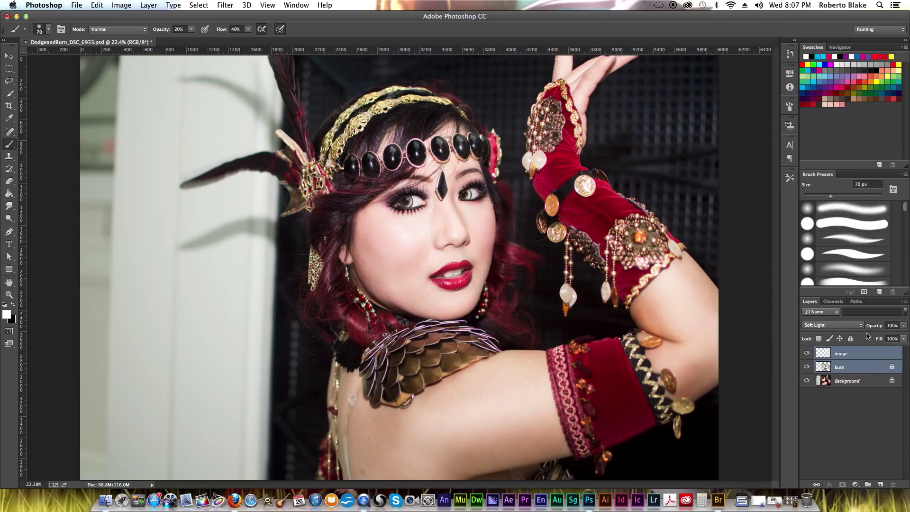
{"action": "key", "text": "super+g"}
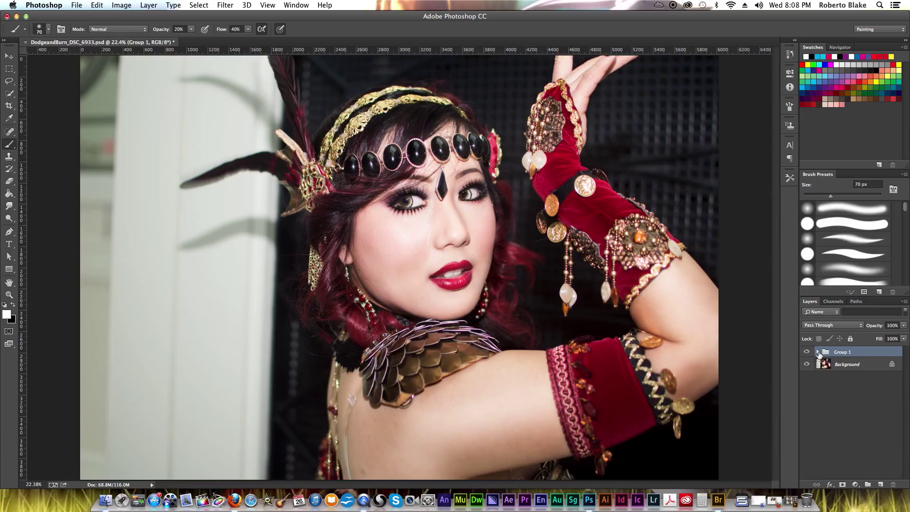
{"action": "double_click", "coordinate": [837, 353]}
{"action": "type", "text": "Dodge and burn"}
{"action": "key", "text": "Return"}
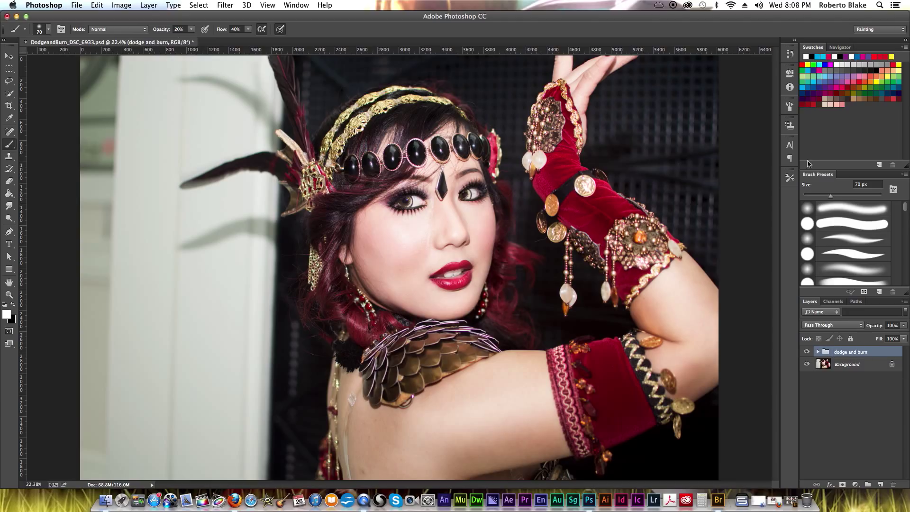
Compare the photo before and after retouching by hiding and showing the dodge and burn group
{"action": "left_click", "coordinate": [807, 352]}
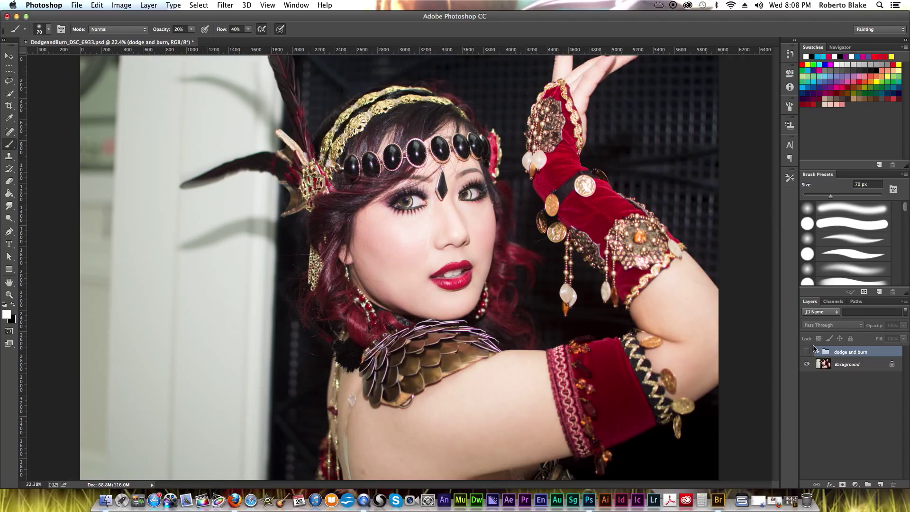
{"action": "left_click", "coordinate": [807, 352]}
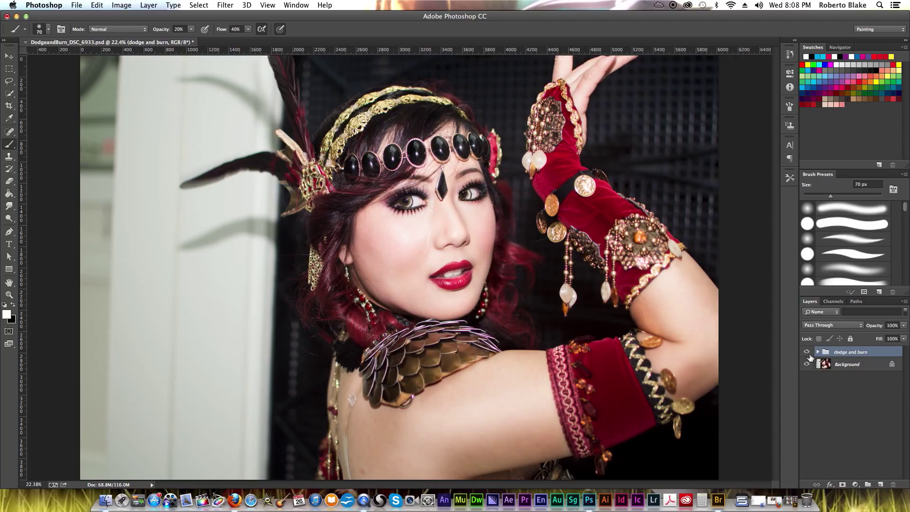
{"action": "left_click", "coordinate": [807, 352]}
Unlock the burn layer inside the group and burn around the forehead jewel and the glove's coins, beads and trim with a black 70 px brush
{"action": "left_click", "coordinate": [819, 352]}
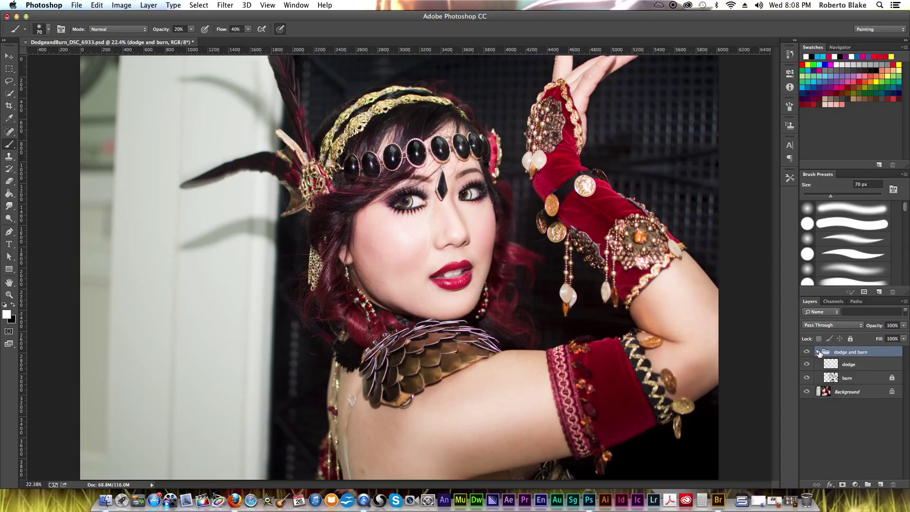
{"action": "left_click", "coordinate": [853, 380]}
{"action": "left_click", "coordinate": [852, 338]}
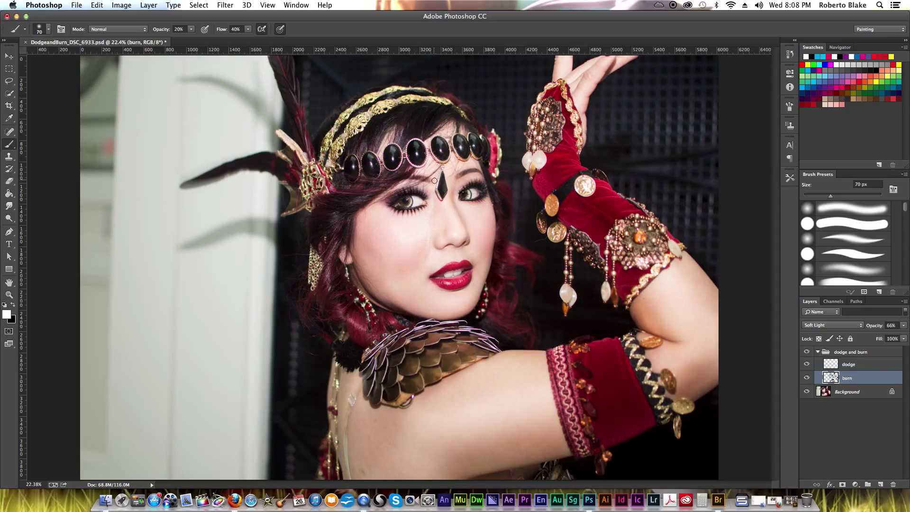
{"action": "key", "text": "x"}
{"action": "mouse_move", "coordinate": [424, 180]}
{"action": "left_mouse_down"}
{"action": "mouse_move", "coordinate": [486, 174]}
{"action": "mouse_move", "coordinate": [462, 176]}
{"action": "left_mouse_up"}
{"action": "mouse_move", "coordinate": [554, 230]}
{"action": "left_mouse_down"}
{"action": "mouse_move", "coordinate": [603, 268]}
{"action": "mouse_move", "coordinate": [605, 297]}
{"action": "left_mouse_up"}
{"action": "mouse_move", "coordinate": [648, 271]}
{"action": "left_mouse_down"}
{"action": "mouse_move", "coordinate": [619, 239]}
{"action": "mouse_move", "coordinate": [611, 246]}
{"action": "left_mouse_up"}
{"action": "mouse_move", "coordinate": [580, 185]}
{"action": "left_mouse_down"}
{"action": "mouse_move", "coordinate": [586, 179]}
{"action": "mouse_move", "coordinate": [587, 194]}
{"action": "mouse_move", "coordinate": [580, 184]}
{"action": "mouse_move", "coordinate": [590, 192]}
{"action": "left_mouse_up"}
Burn the glove near the wrist and the hair beside the earring with a 100 px brush, and compare with the dodge and burn group hidden
{"action": "key", "text": "bracketright"}
{"action": "key", "text": "bracketright"}
{"action": "key", "text": "bracketright"}
{"action": "mouse_move", "coordinate": [543, 167]}
{"action": "left_mouse_down"}
{"action": "mouse_move", "coordinate": [537, 156]}
{"action": "mouse_move", "coordinate": [543, 168]}
{"action": "left_mouse_up"}
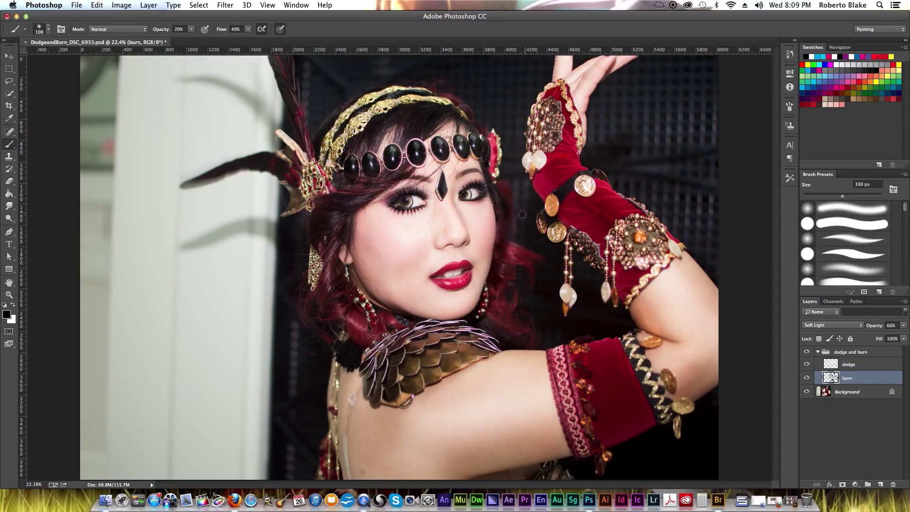
{"action": "mouse_move", "coordinate": [365, 308]}
{"action": "left_mouse_down"}
{"action": "mouse_move", "coordinate": [378, 322]}
{"action": "mouse_move", "coordinate": [367, 339]}
{"action": "mouse_move", "coordinate": [364, 324]}
{"action": "mouse_move", "coordinate": [369, 346]}
{"action": "mouse_move", "coordinate": [370, 330]}
{"action": "left_mouse_up"}
{"action": "left_click", "coordinate": [807, 351]}
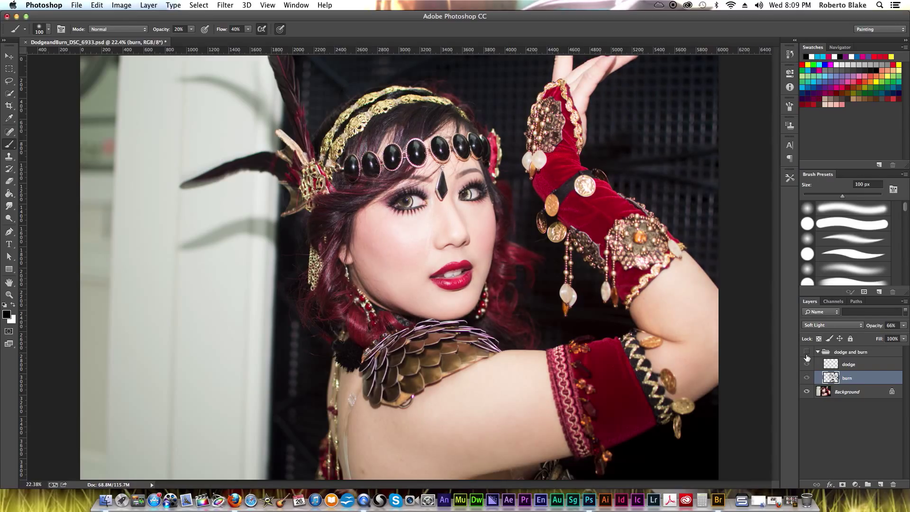
{"action": "left_click", "coordinate": [807, 352]}
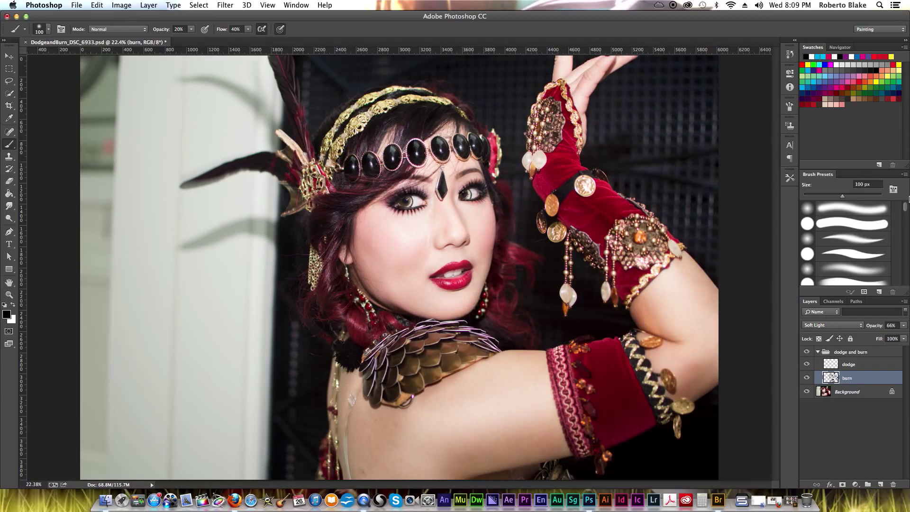